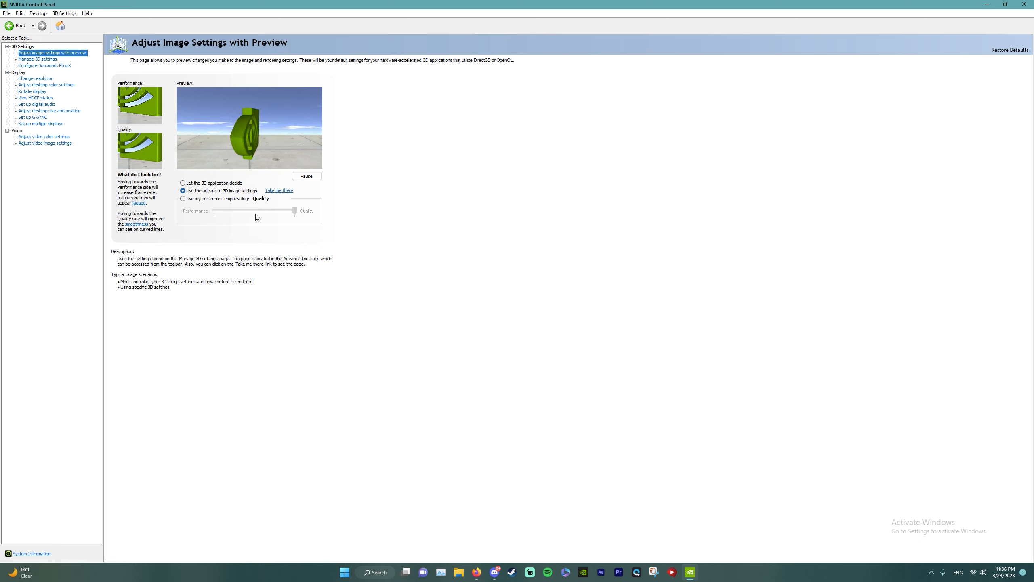
- Choose the advanced 3D image settings for rendering and open the Manage 3D Settings page
click(183, 199)
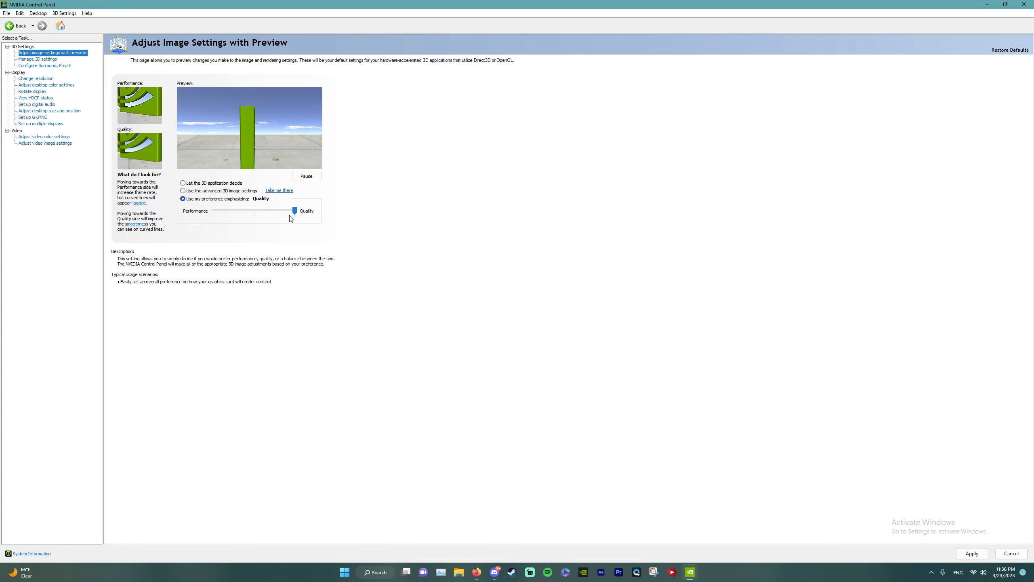
click(184, 191)
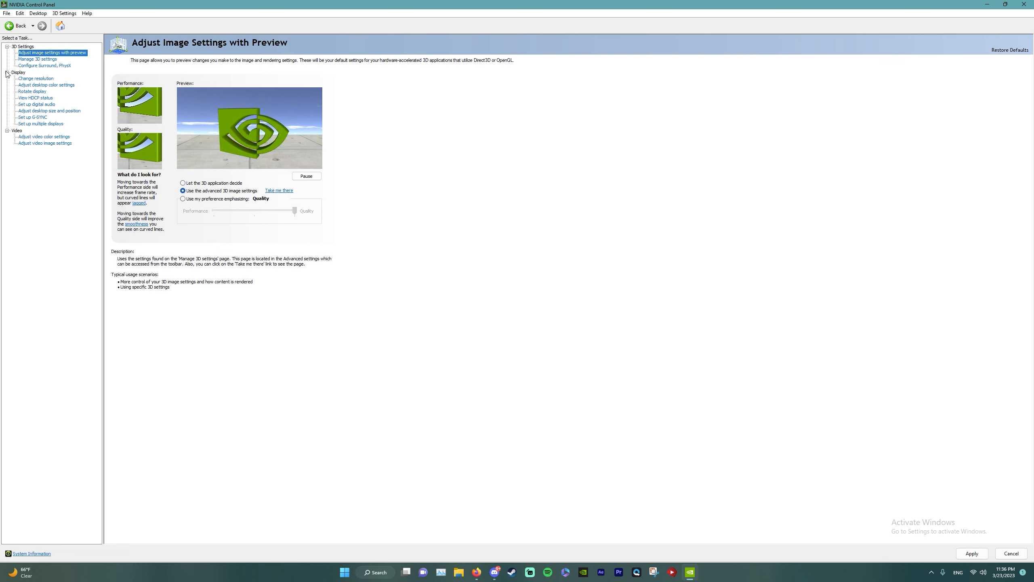
click(38, 59)
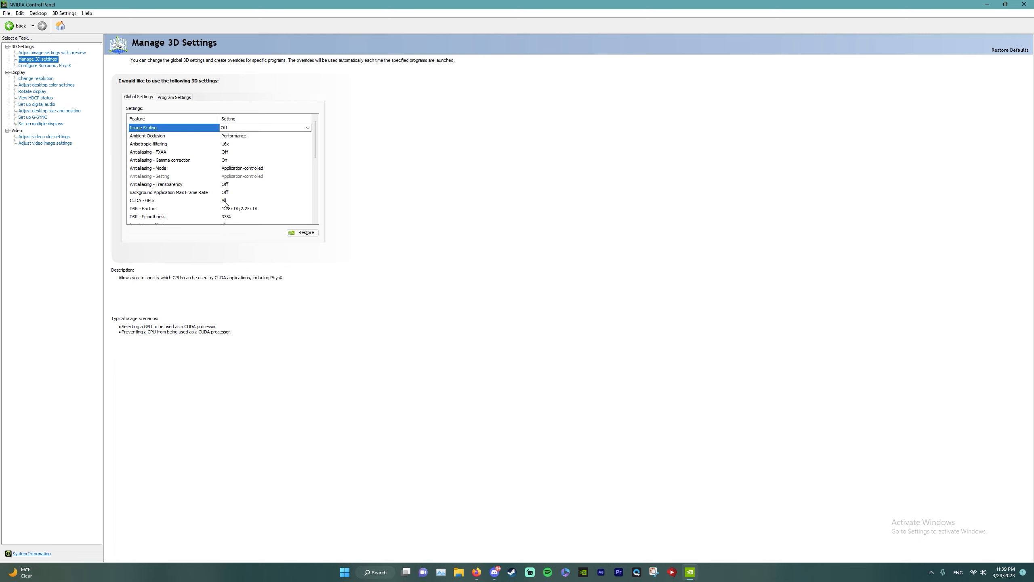
- Examine the DSR - Factors scaling options in the global 3D settings without changing them
drag(315, 153, 316, 176)
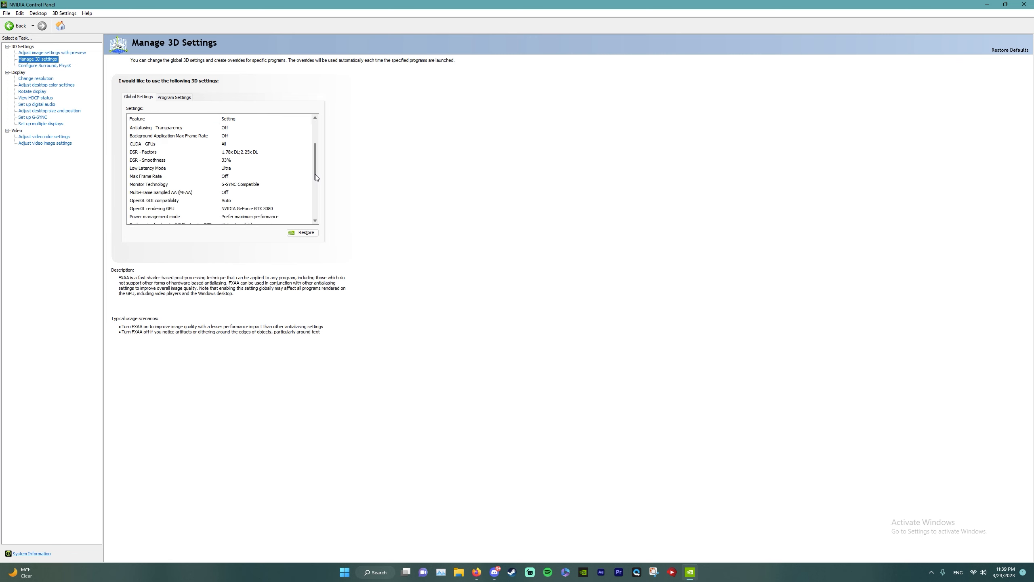
scroll(316, 175, down, 1)
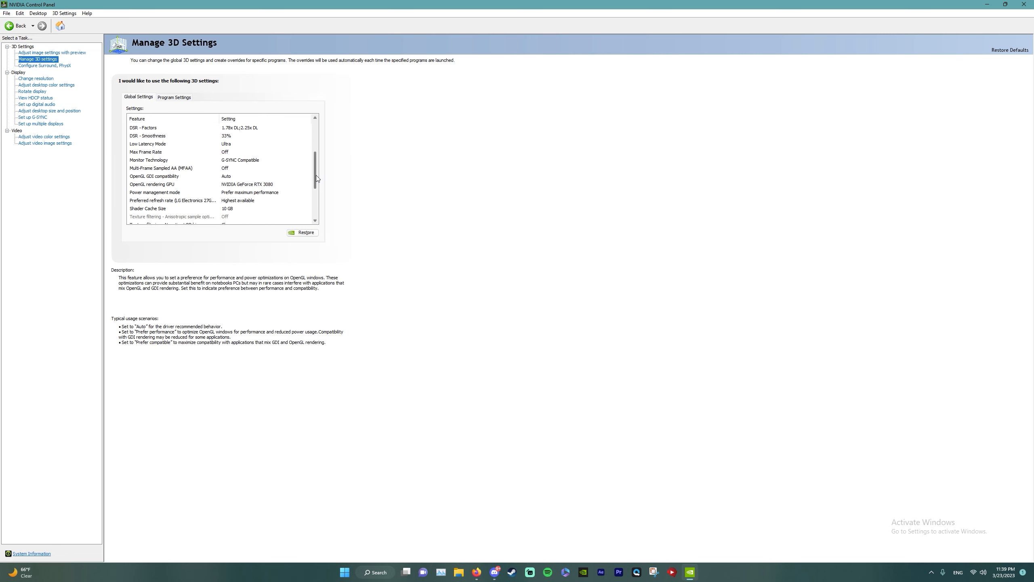
drag(316, 175, 316, 171)
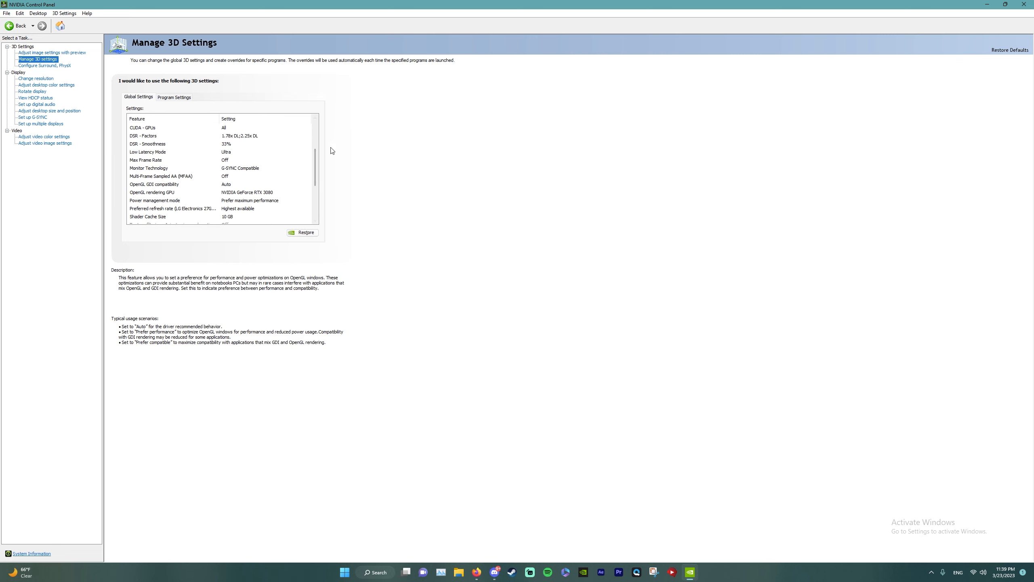
click(238, 136)
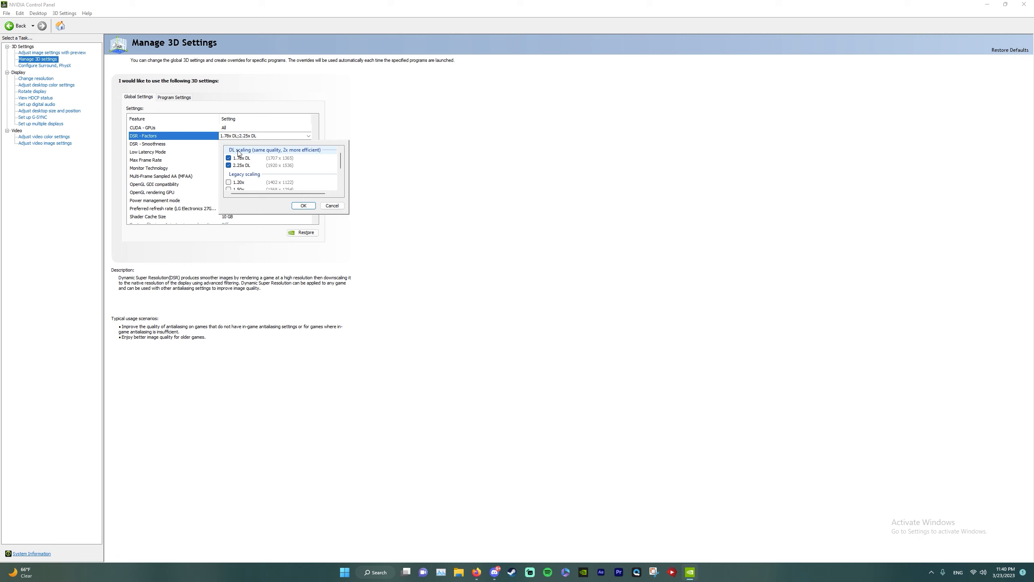
click(332, 206)
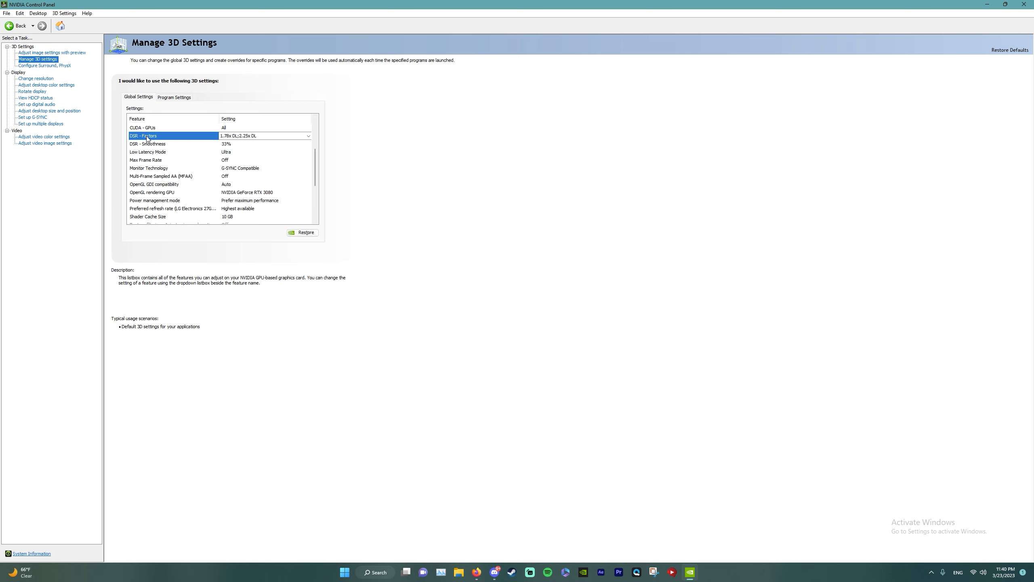
click(245, 136)
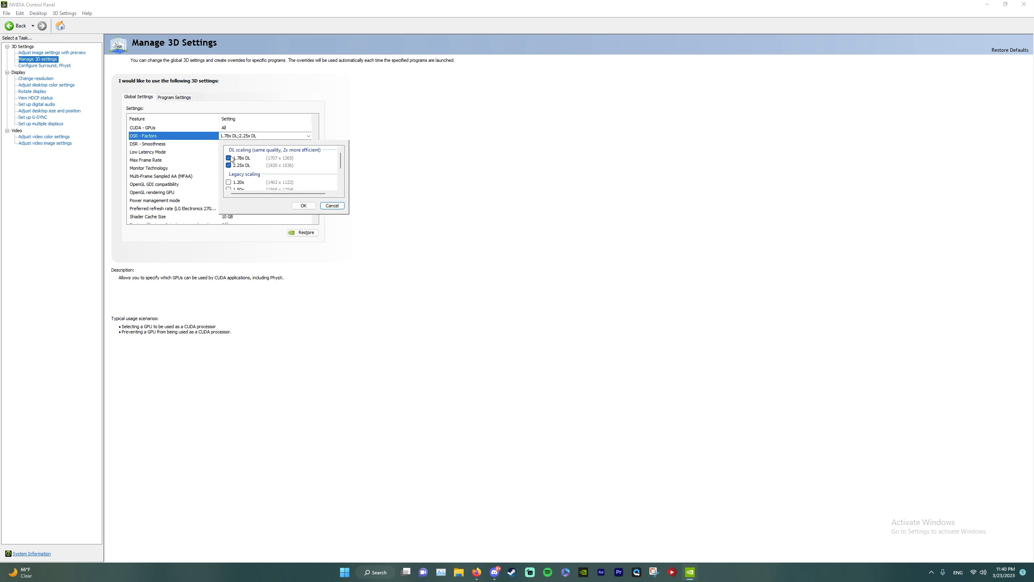
click(253, 137)
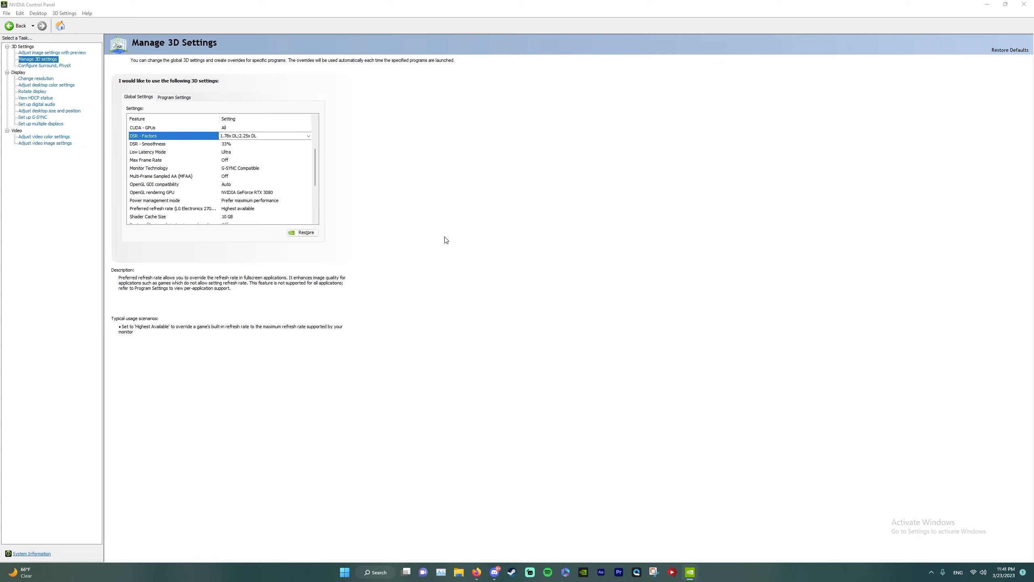
click(292, 137)
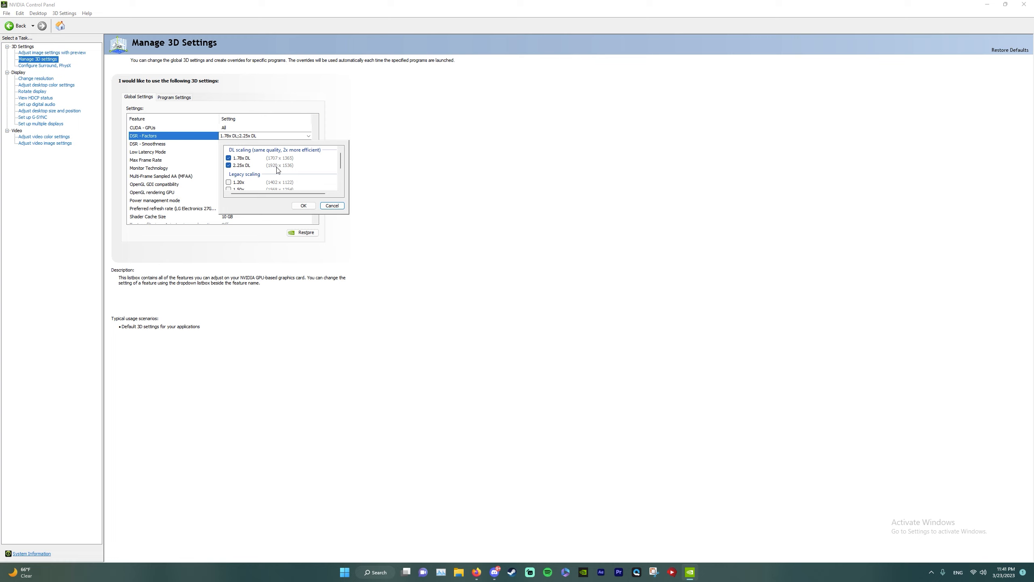
click(332, 205)
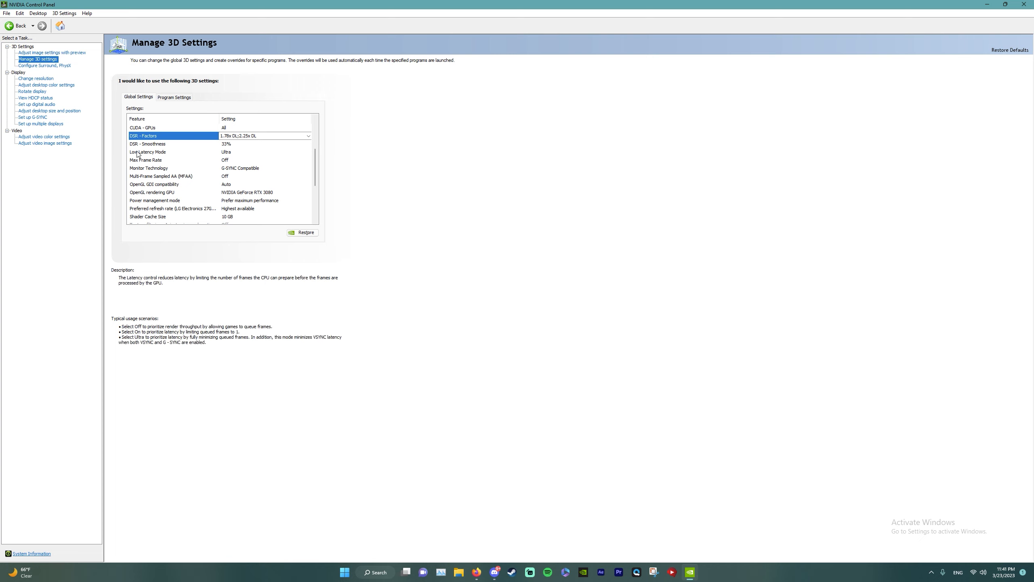
- Review the global 3D features from Low Latency Mode through power management and preferred refresh rate
click(197, 152)
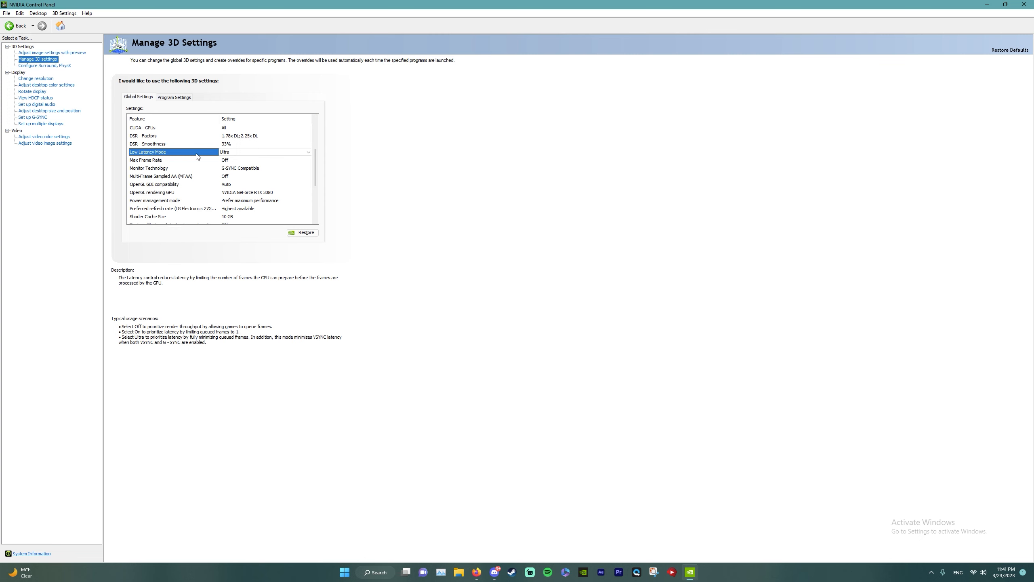
scroll(197, 156, down, 1)
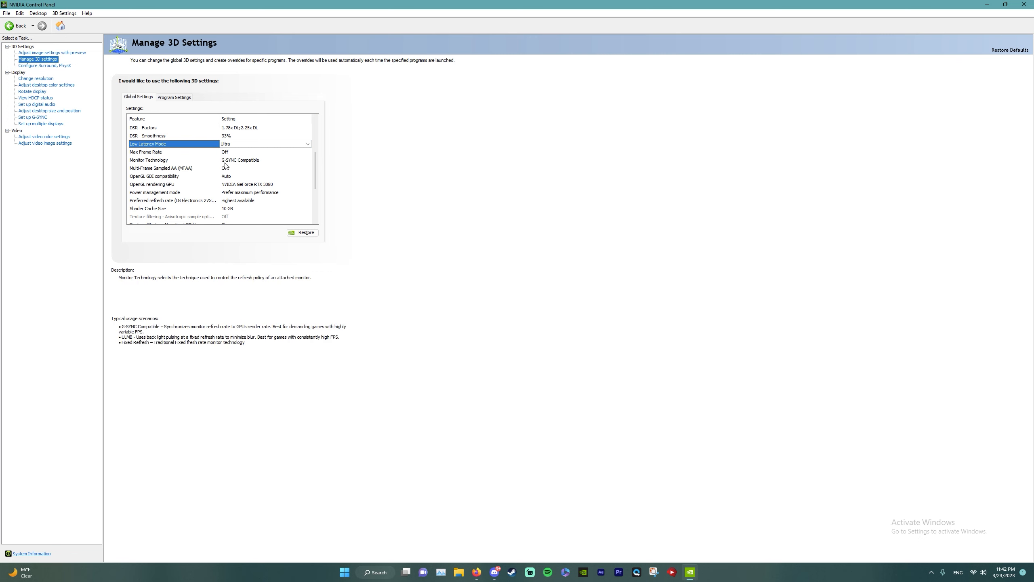
scroll(192, 163, down, 1)
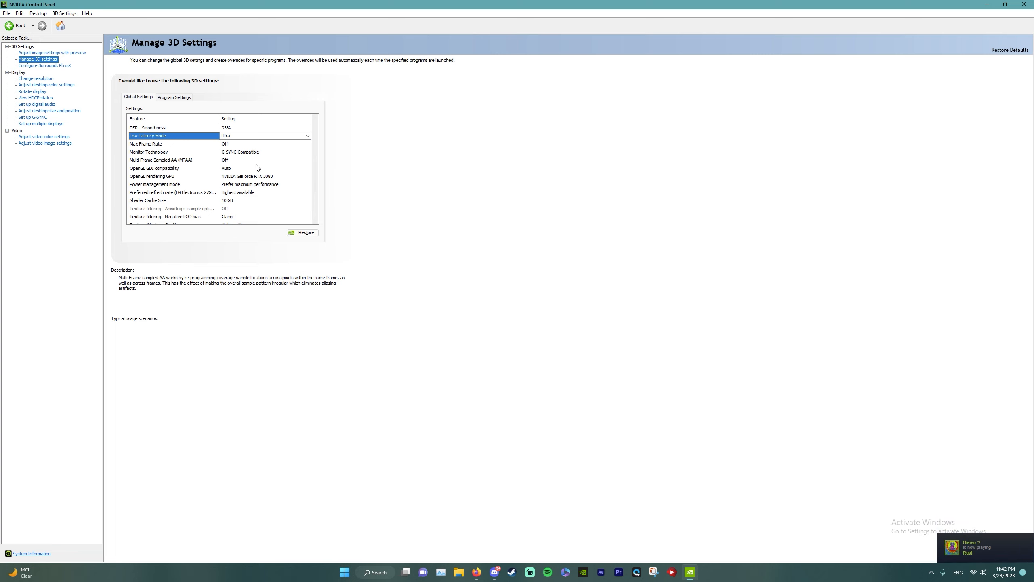
scroll(316, 172, down, 1)
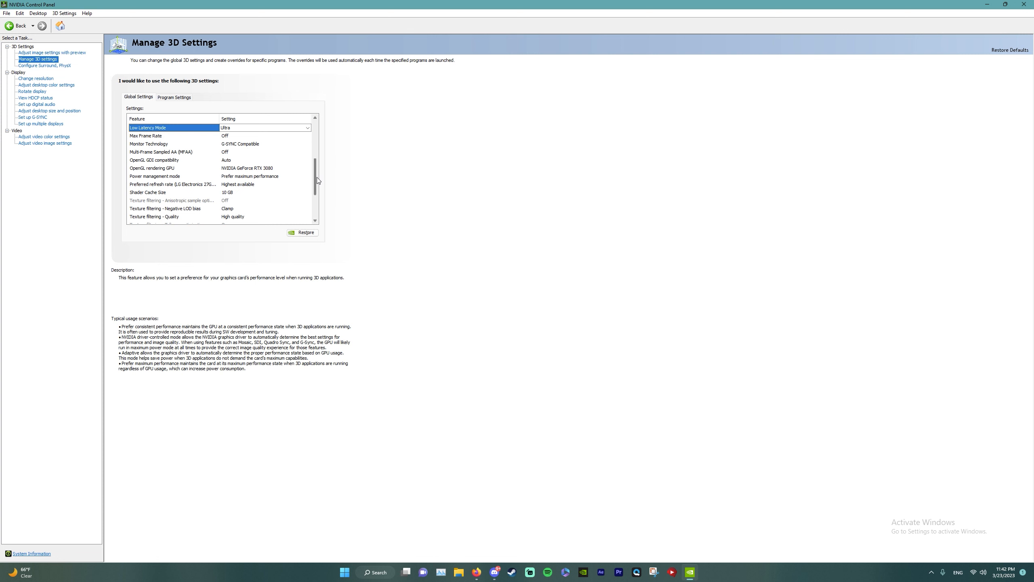
scroll(317, 183, down, 1)
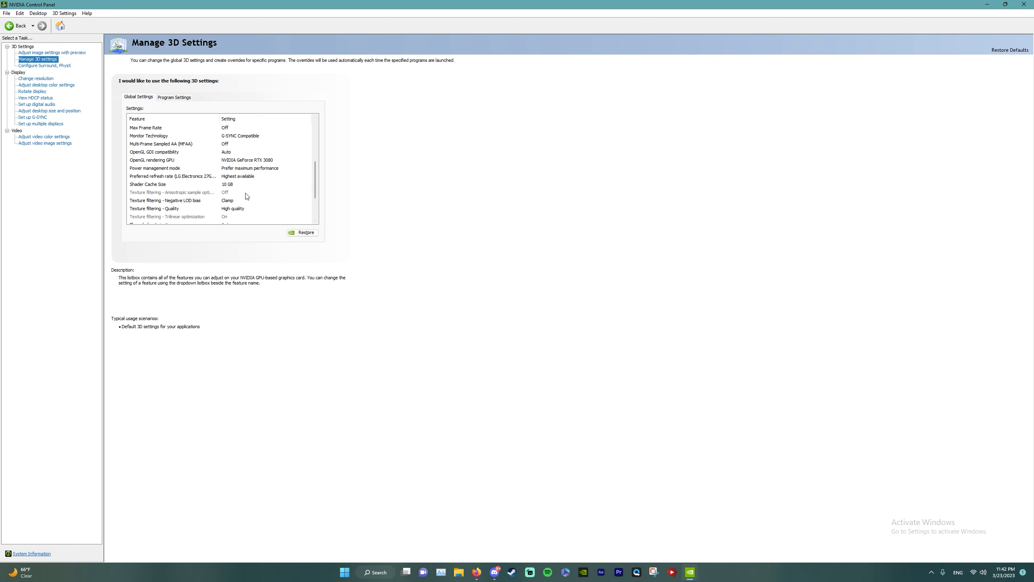
- Set the Shader Cache Size in the global 3D settings to 10 GB
scroll(247, 196, down, 1)
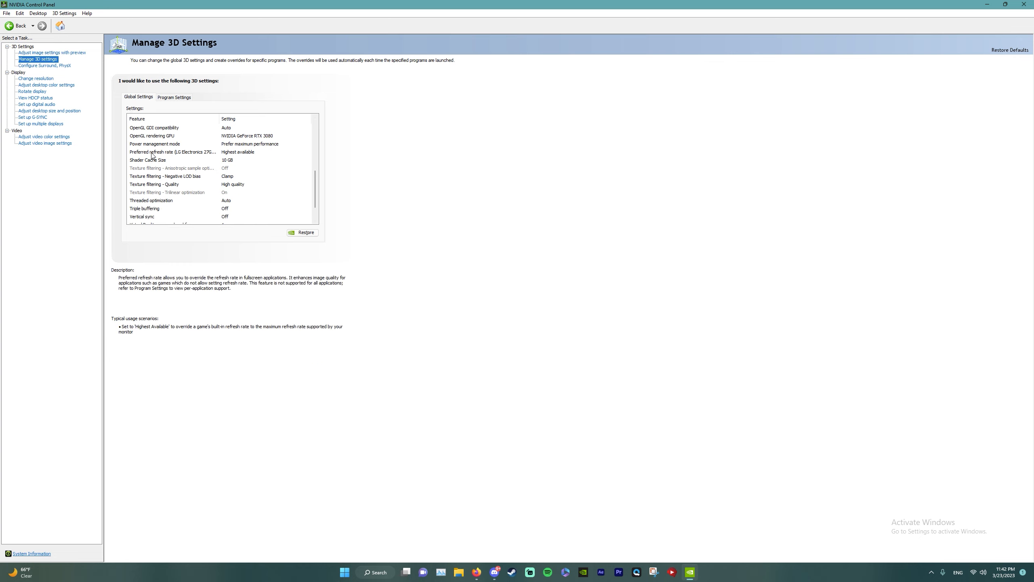
click(230, 160)
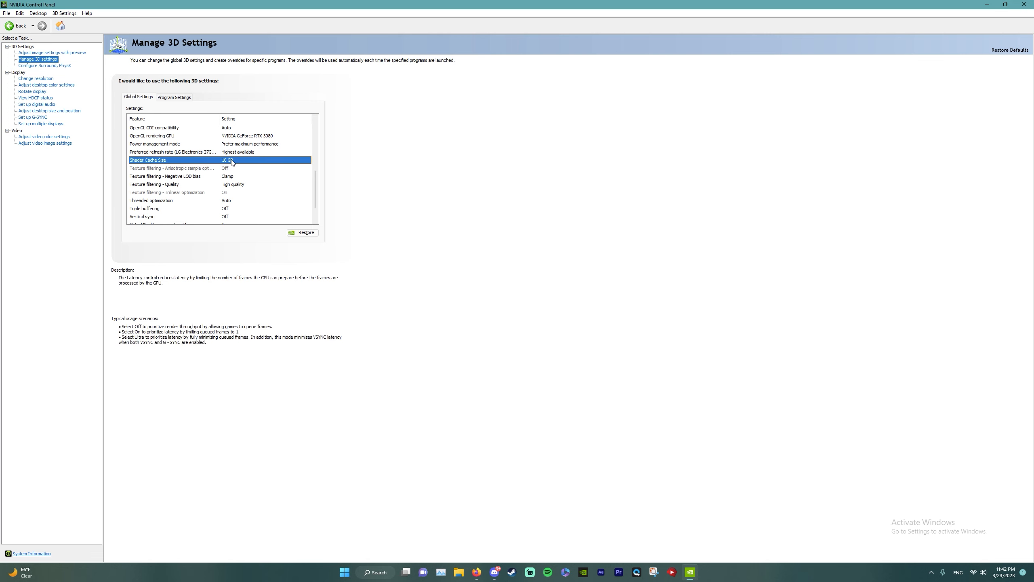
click(232, 161)
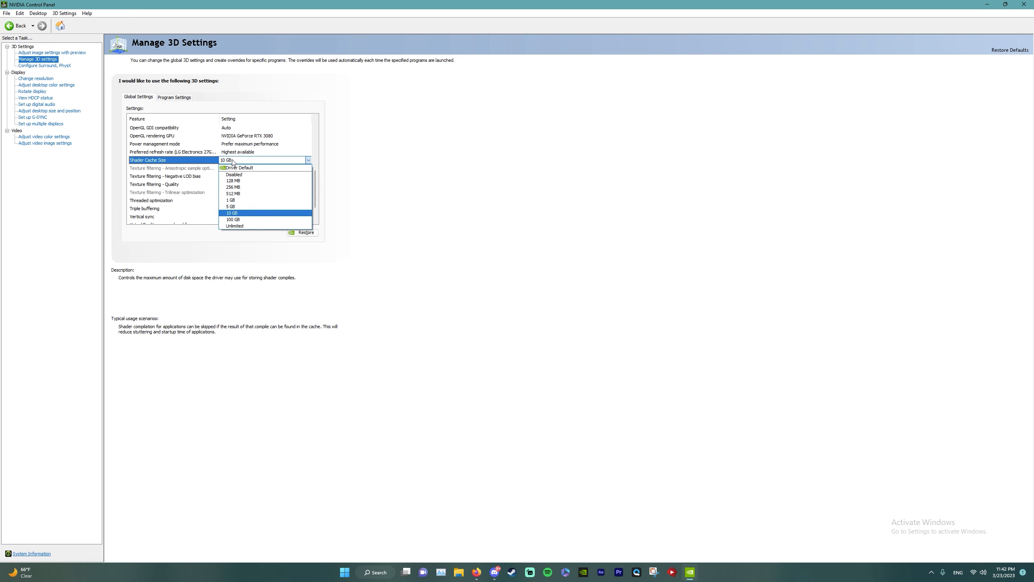
click(232, 160)
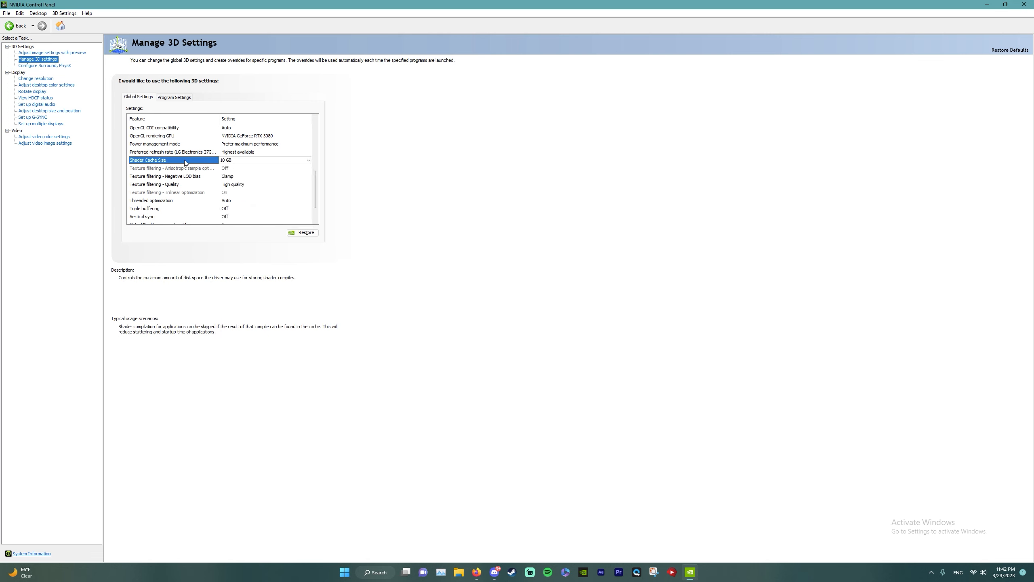
click(232, 160)
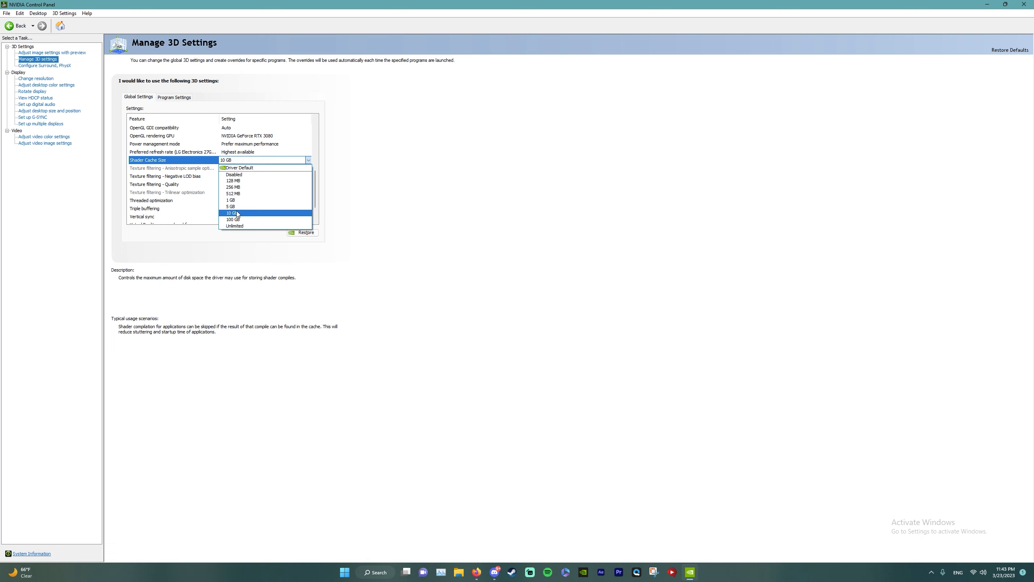
click(238, 213)
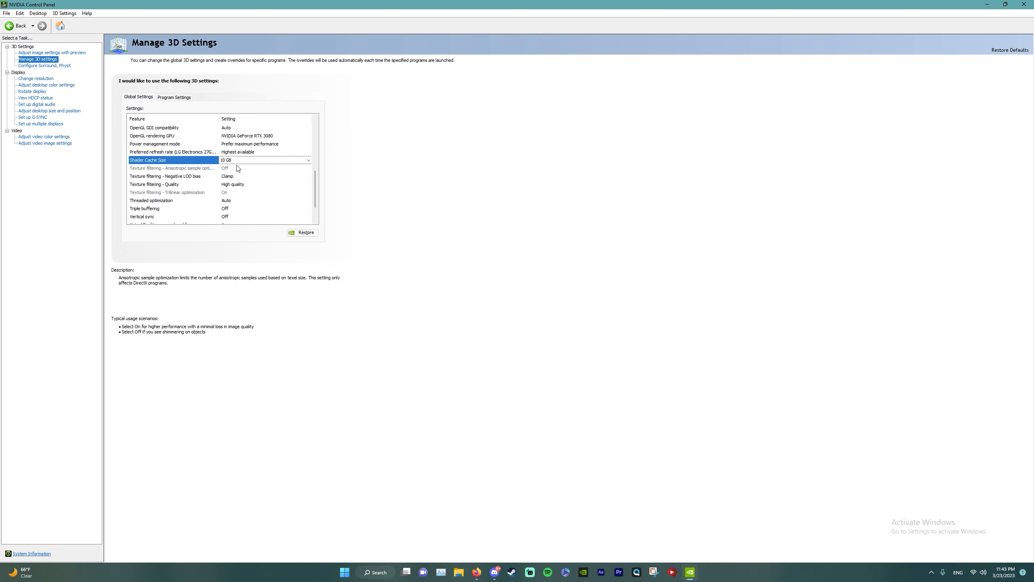
- Check the available options for texture filtering's Negative LOD bias and Quality without changing either
scroll(222, 165, down, 1)
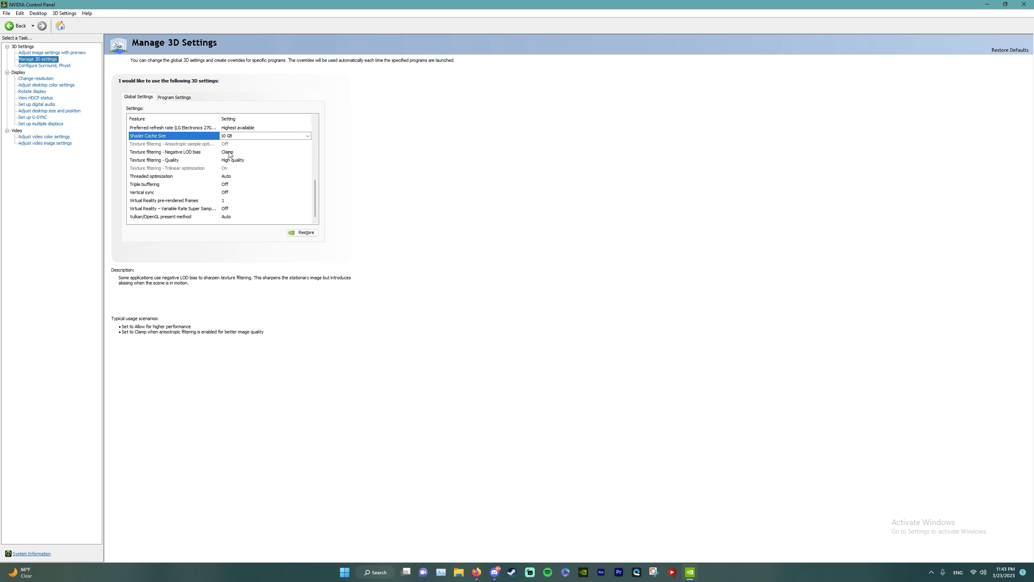
click(226, 152)
click(228, 151)
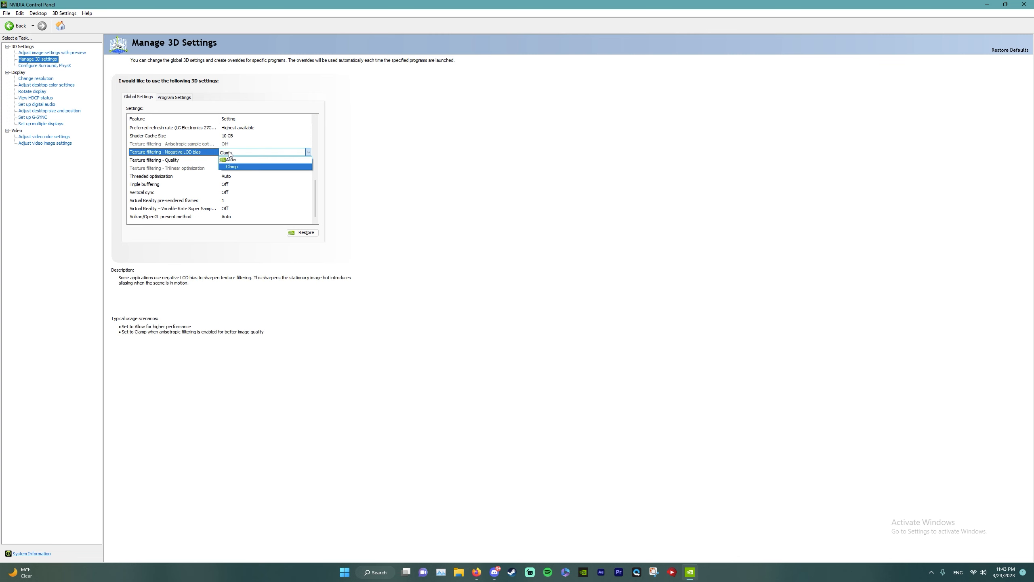
click(374, 150)
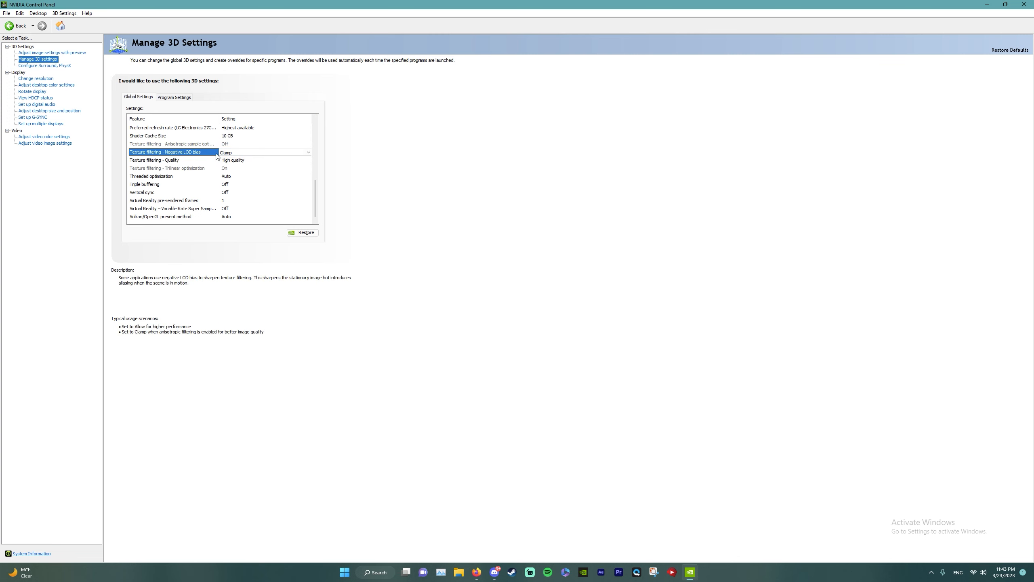
click(247, 160)
click(243, 160)
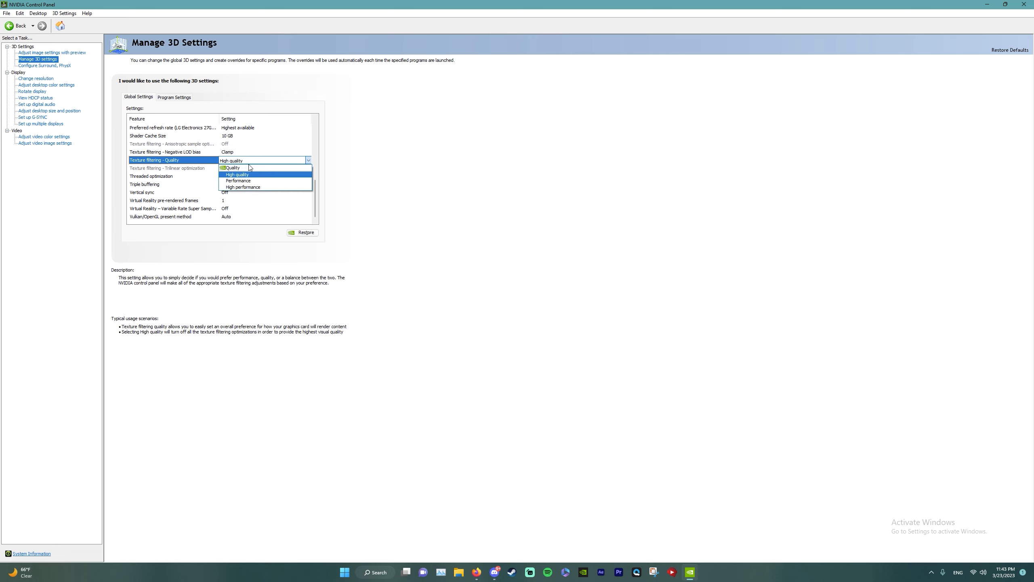
click(397, 162)
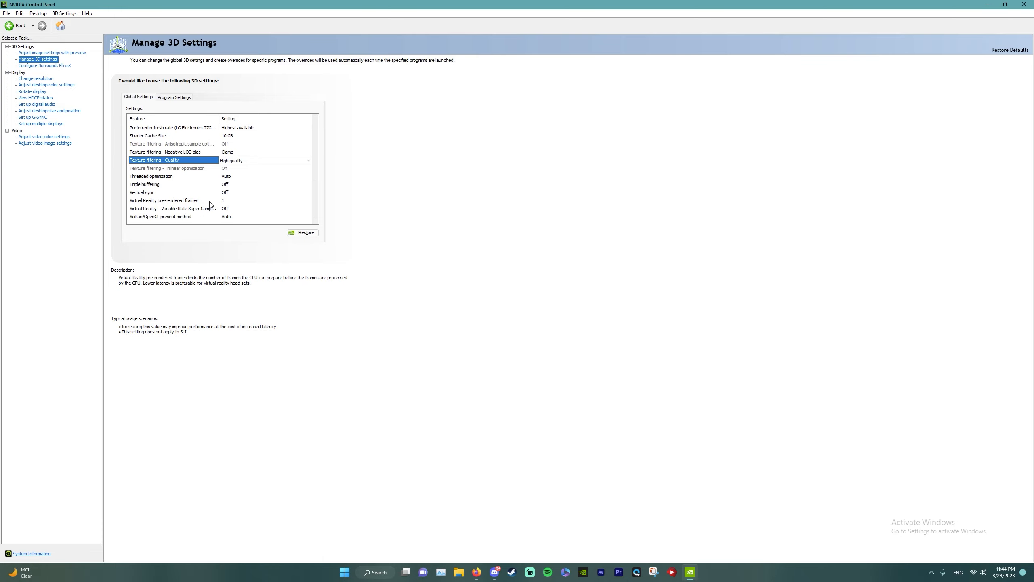
- Open the Change Resolution page and compare the resolutions offered for the LG Electronics and DELL P190S displays
click(36, 79)
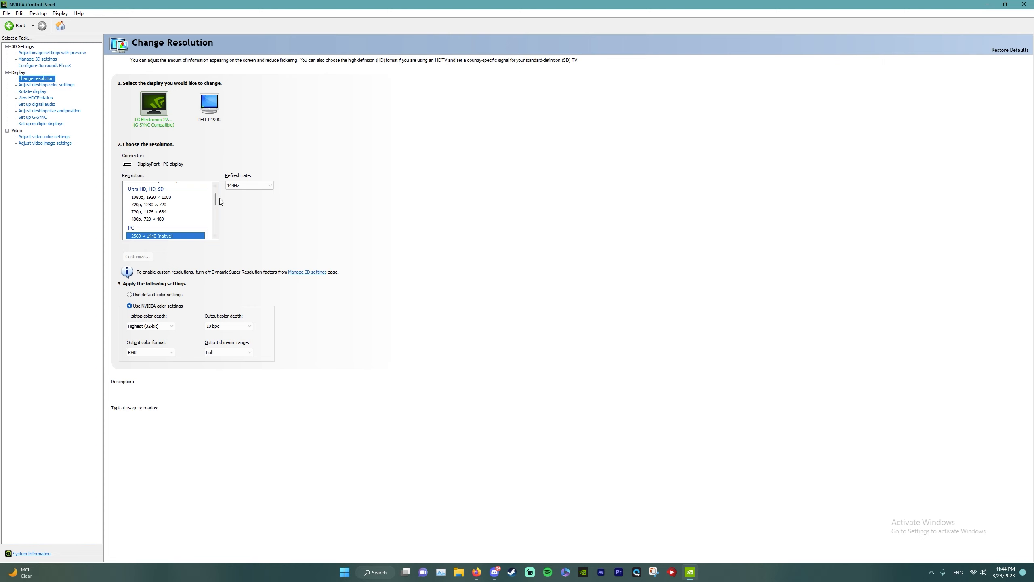
click(208, 107)
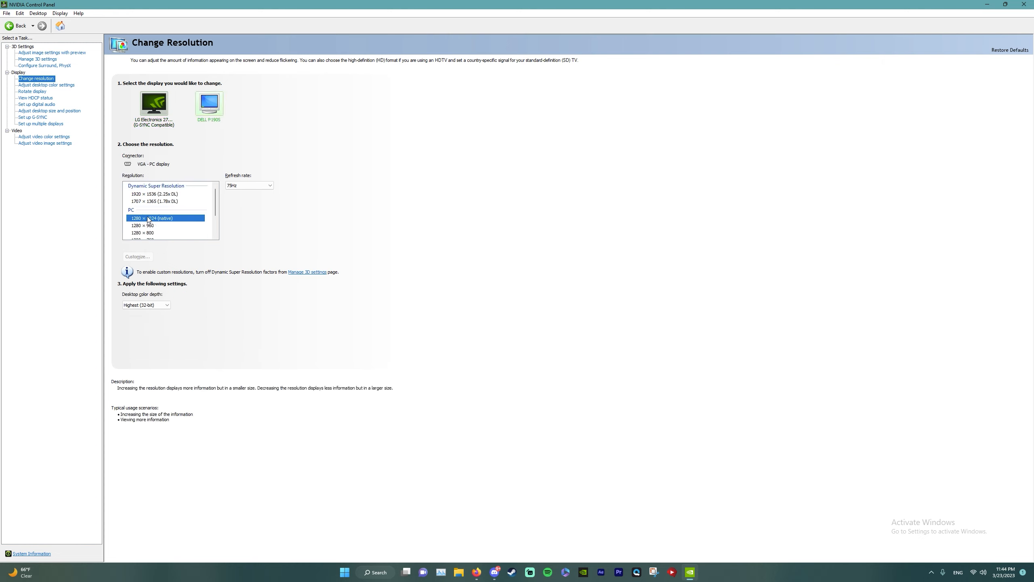
click(162, 98)
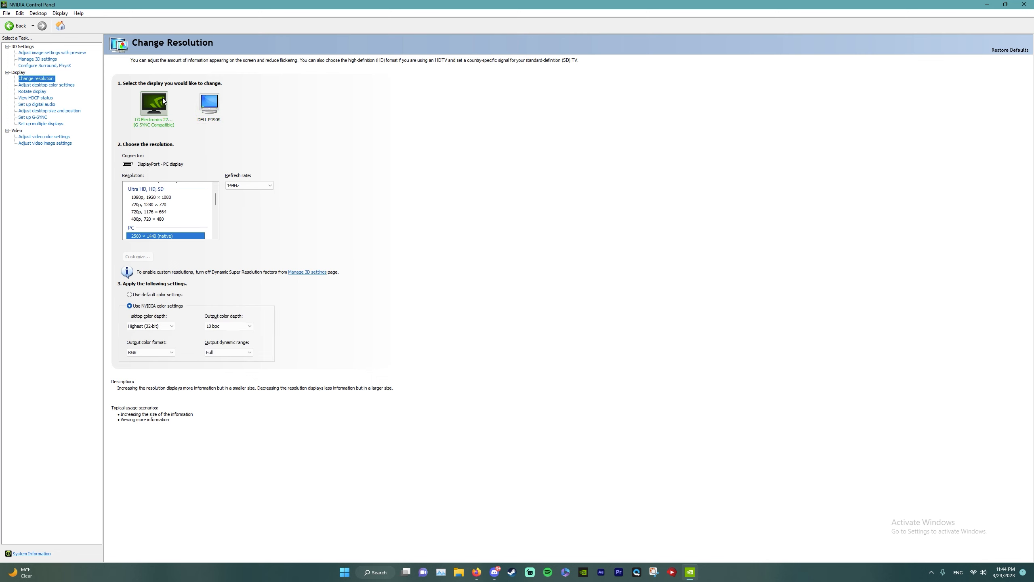
scroll(180, 208, down, 1)
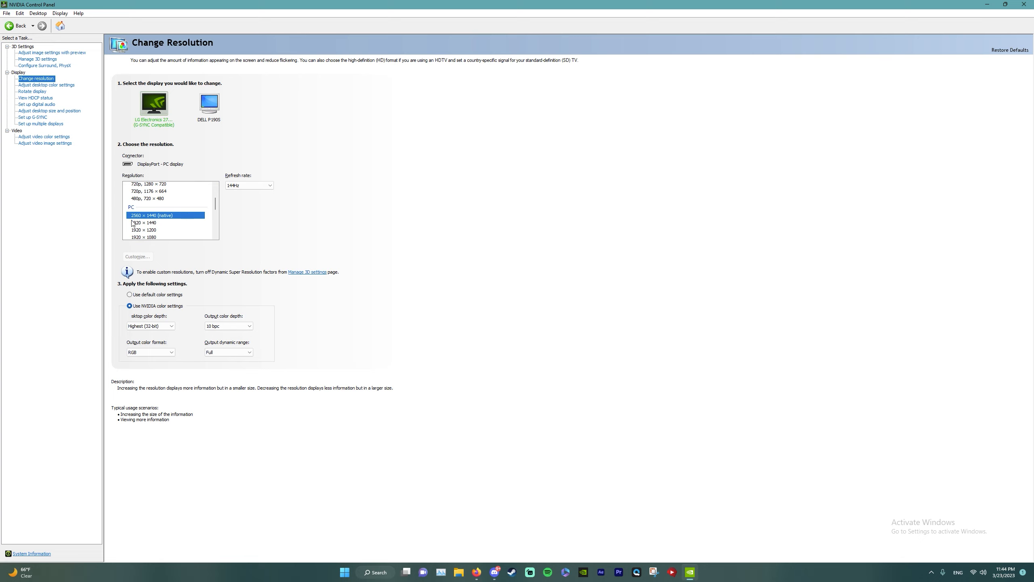
scroll(179, 217, up, 1)
scroll(167, 220, down, 1)
click(207, 110)
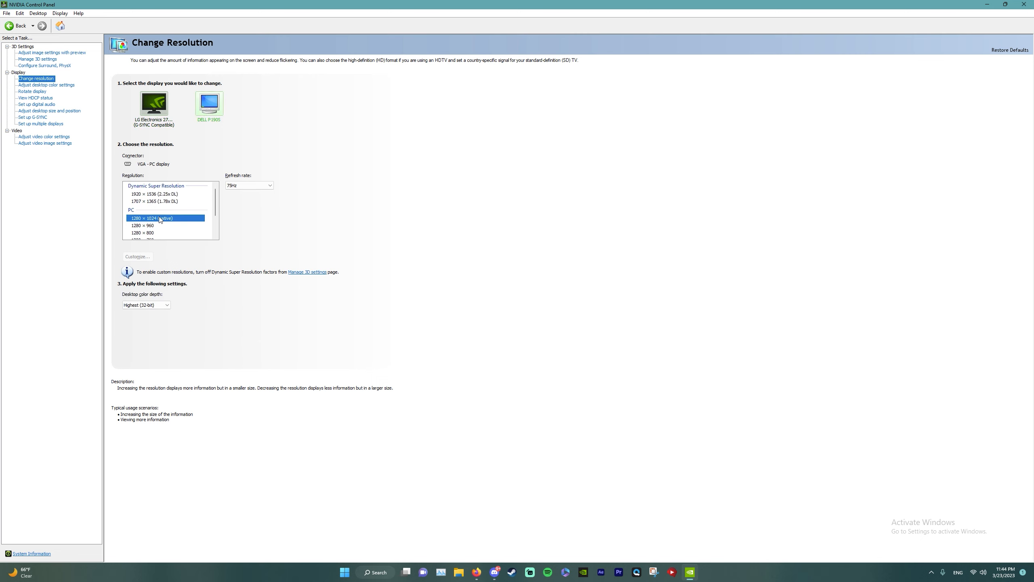
click(164, 126)
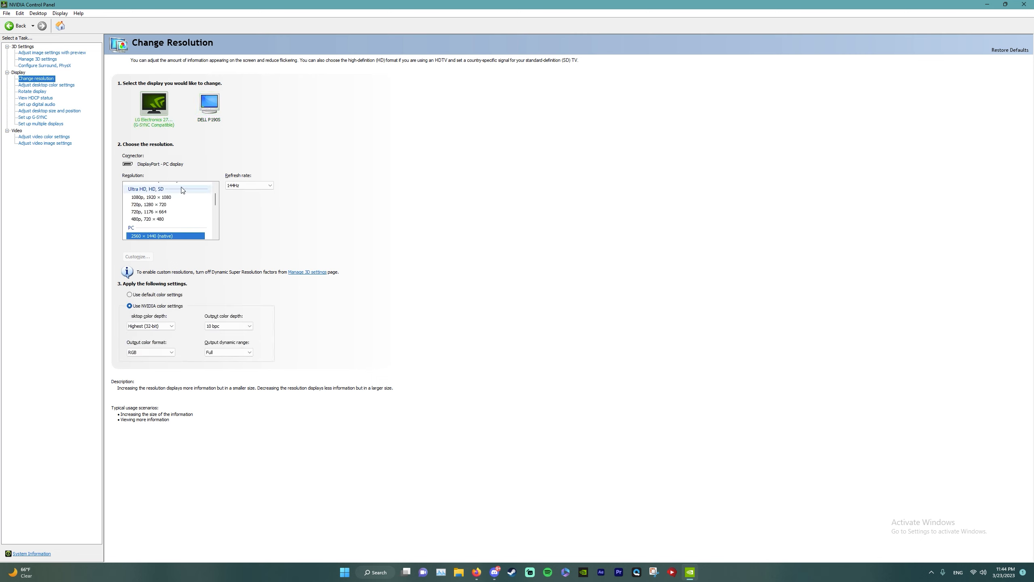
scroll(183, 194, up, 1)
scroll(187, 204, down, 3)
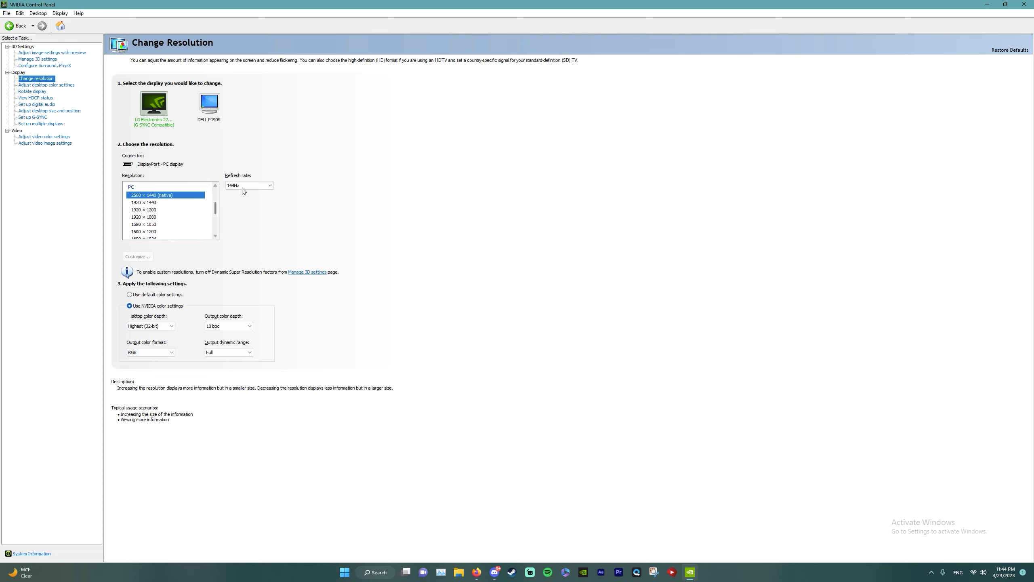
- Choose a 144Hz refresh rate for the LG Electronics display and check its desktop color depth setting
click(259, 188)
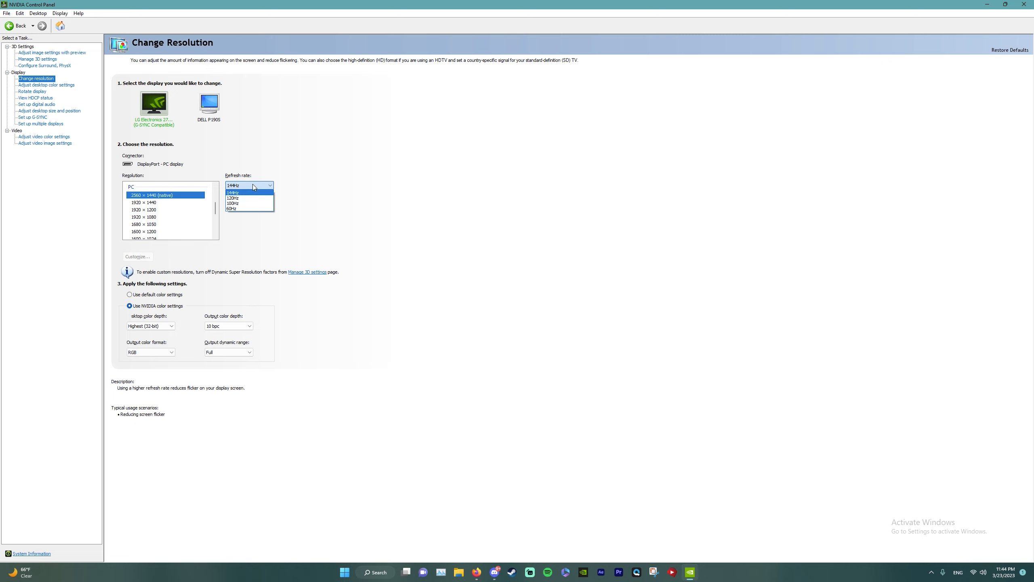
click(234, 194)
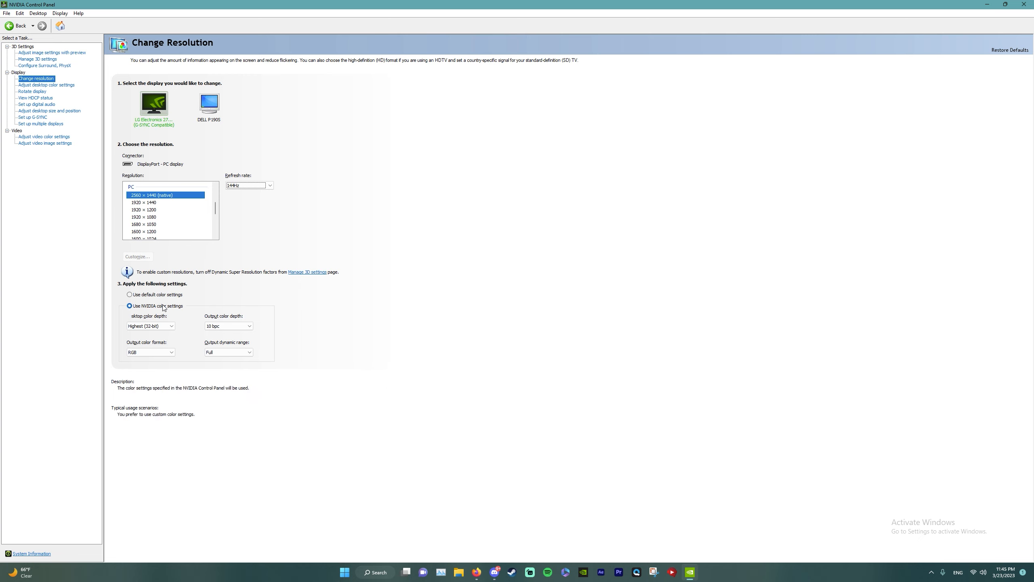
click(173, 326)
click(216, 304)
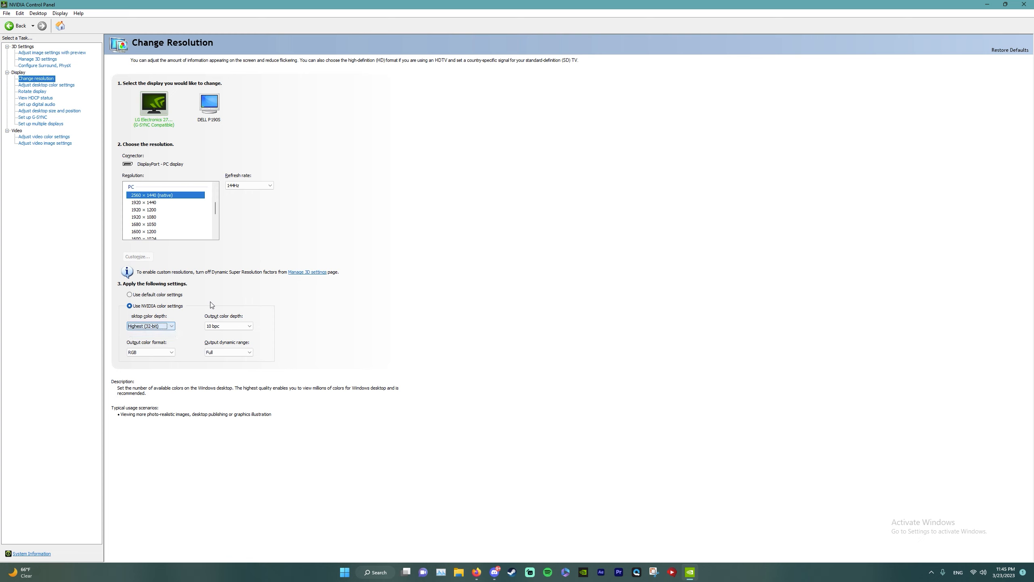
click(170, 327)
click(207, 316)
- Check the LG Electronics display's options for output color depth, output dynamic range and output color format
click(225, 326)
click(260, 340)
click(239, 352)
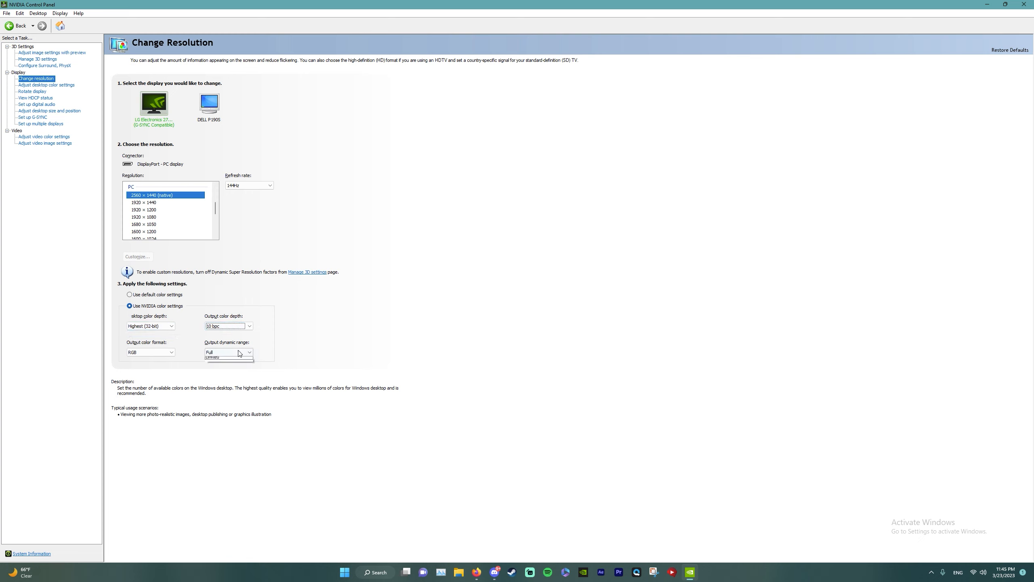
click(191, 350)
click(155, 352)
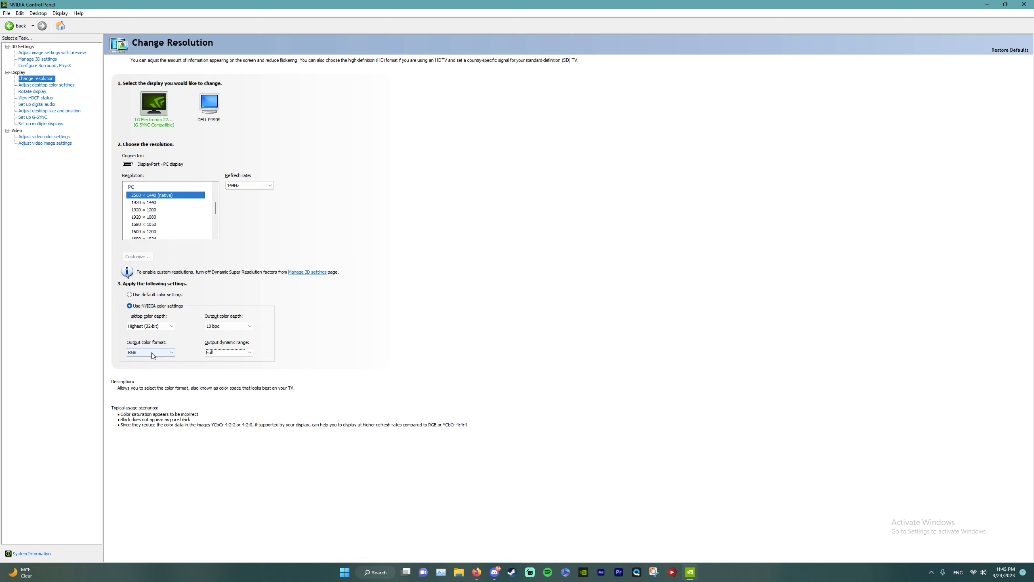
click(308, 341)
- Check the DELL P190S display's desktop color depth setting and return to the LG Electronics display
click(206, 120)
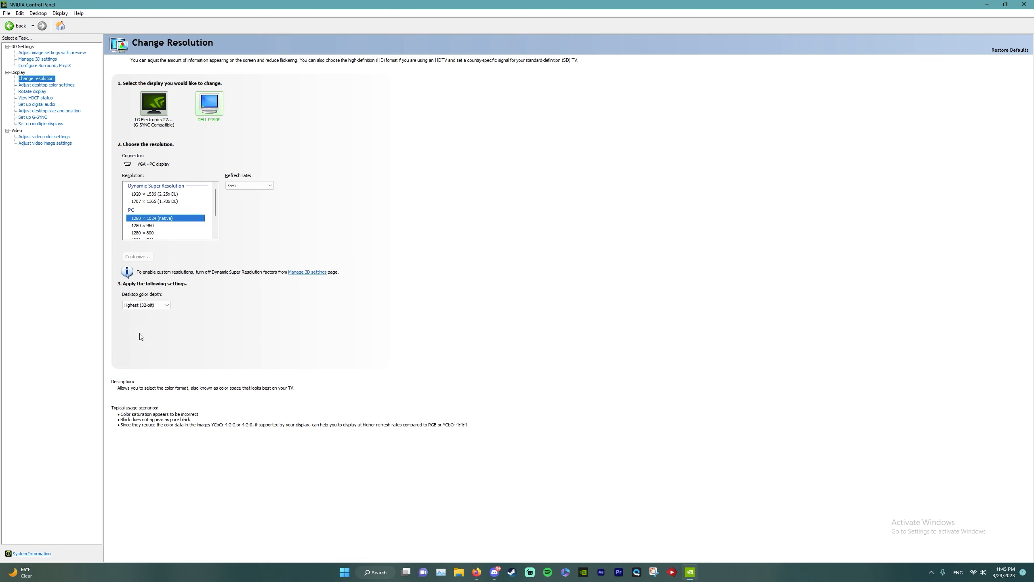
click(155, 306)
click(171, 129)
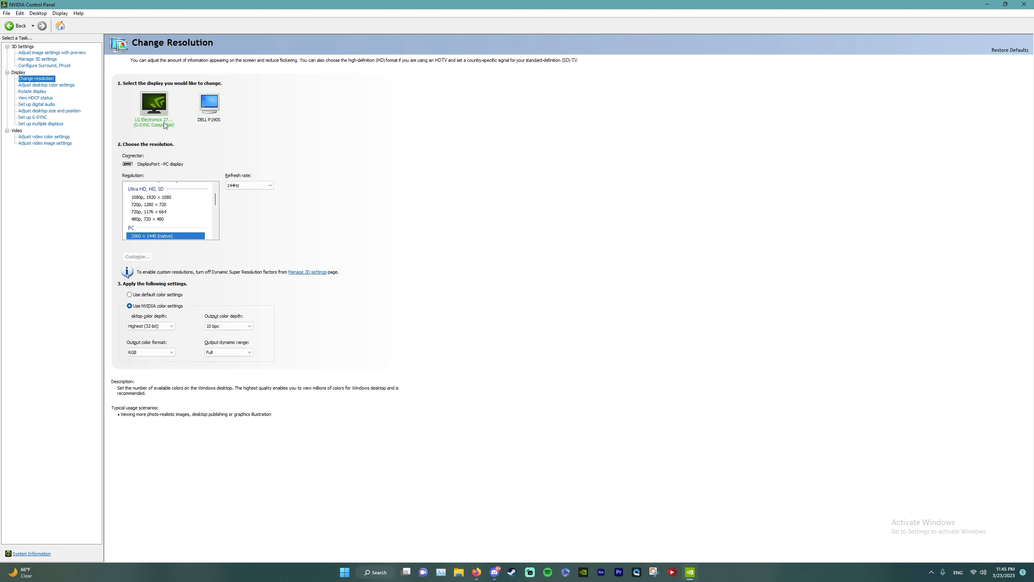
- Review the desktop color settings, including color accuracy, digital vibrance, brightness and contrast, and compare them with the 22.png screenshot in Firefox
click(48, 85)
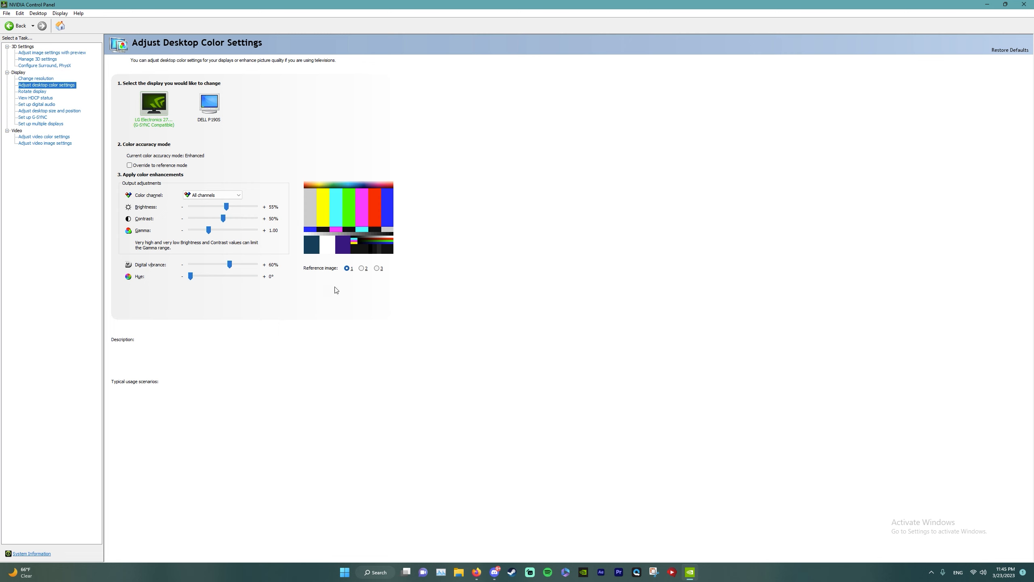
mouse_move(178, 166)
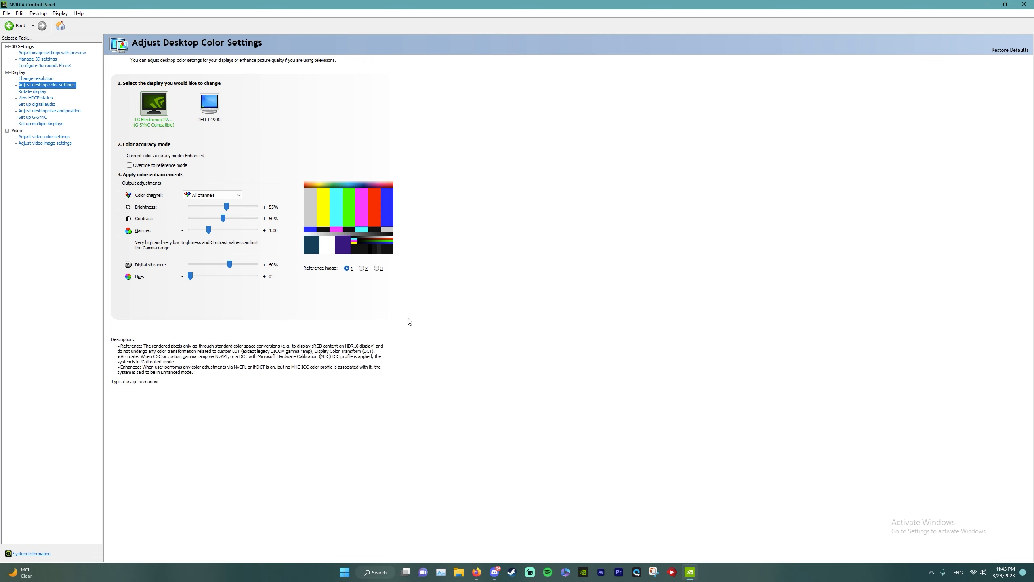
mouse_move(234, 272)
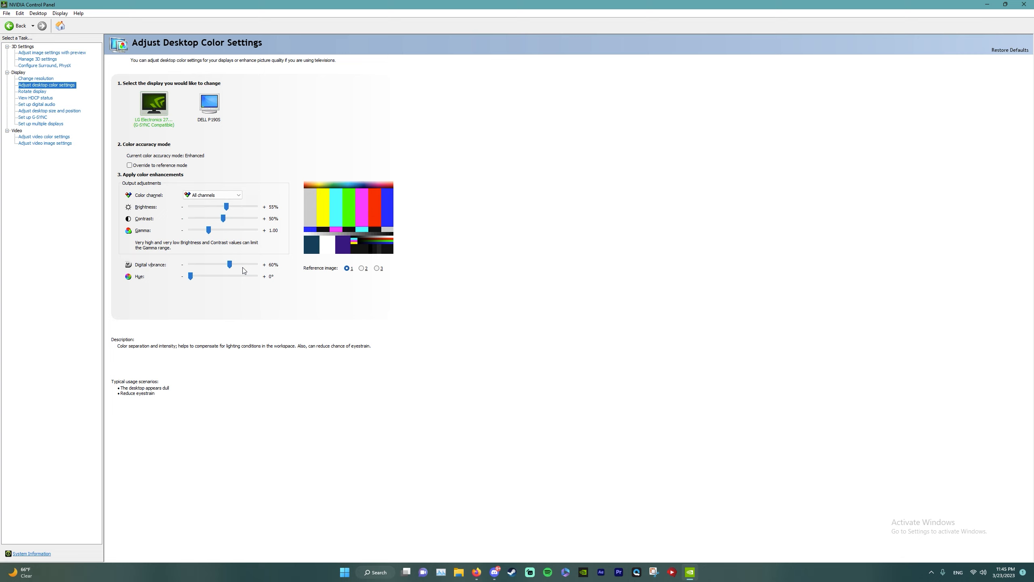
mouse_move(226, 208)
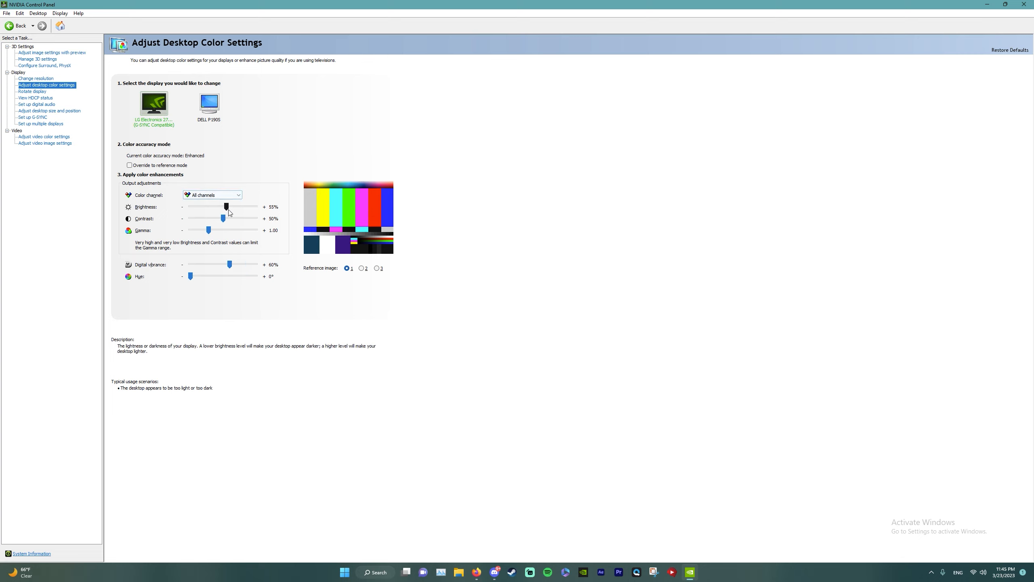
mouse_move(263, 221)
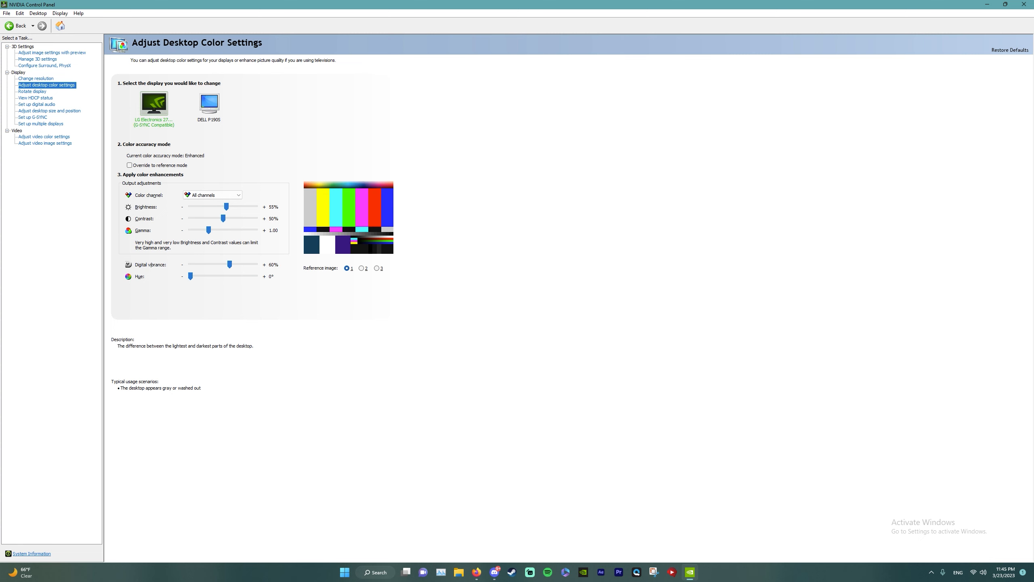
drag(1033, 116, 563, 92)
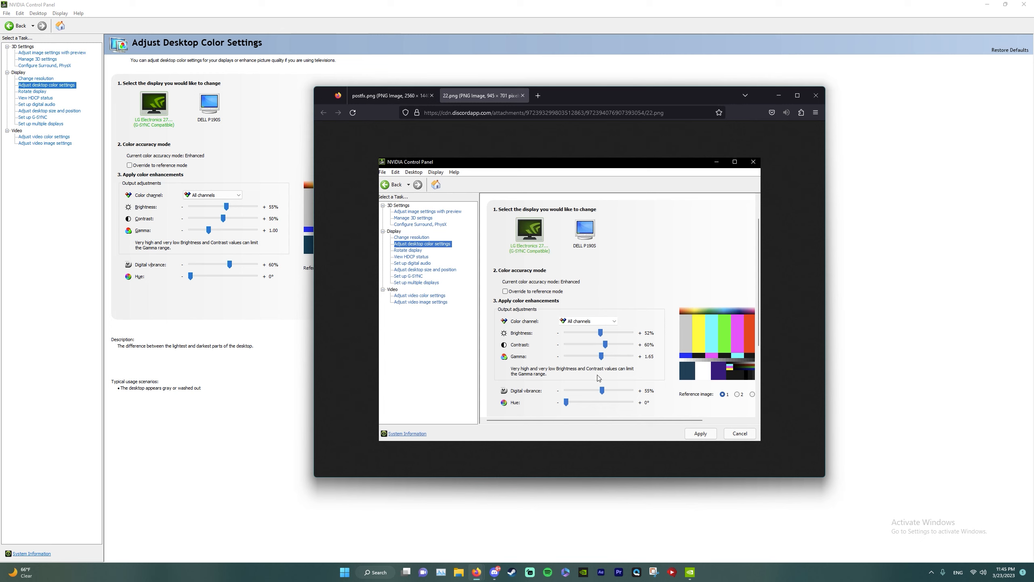
- Review the desktop size and position, G-SYNC and multiple displays pages, checking the G-SYNC settings for both monitors
click(49, 110)
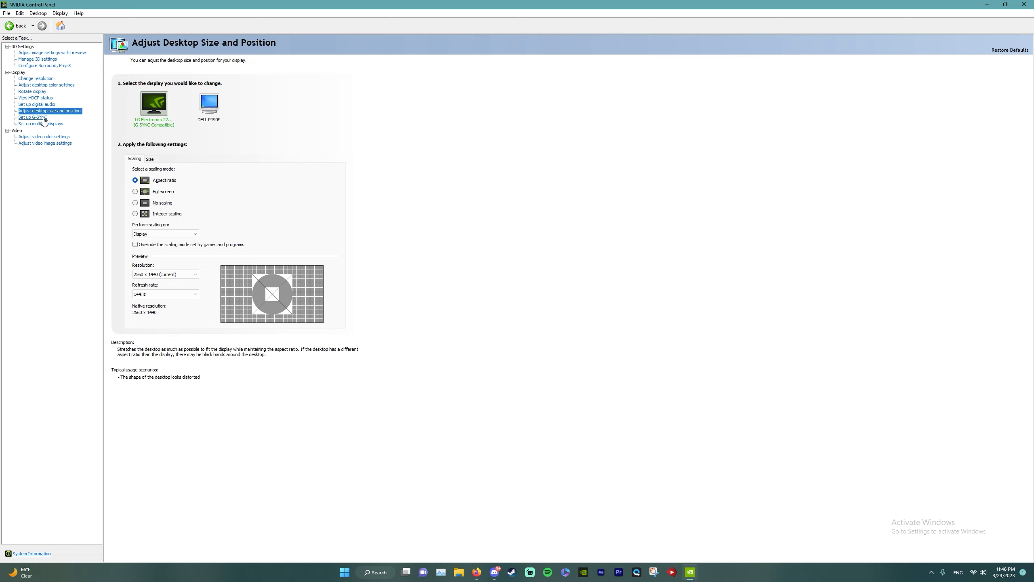
click(44, 117)
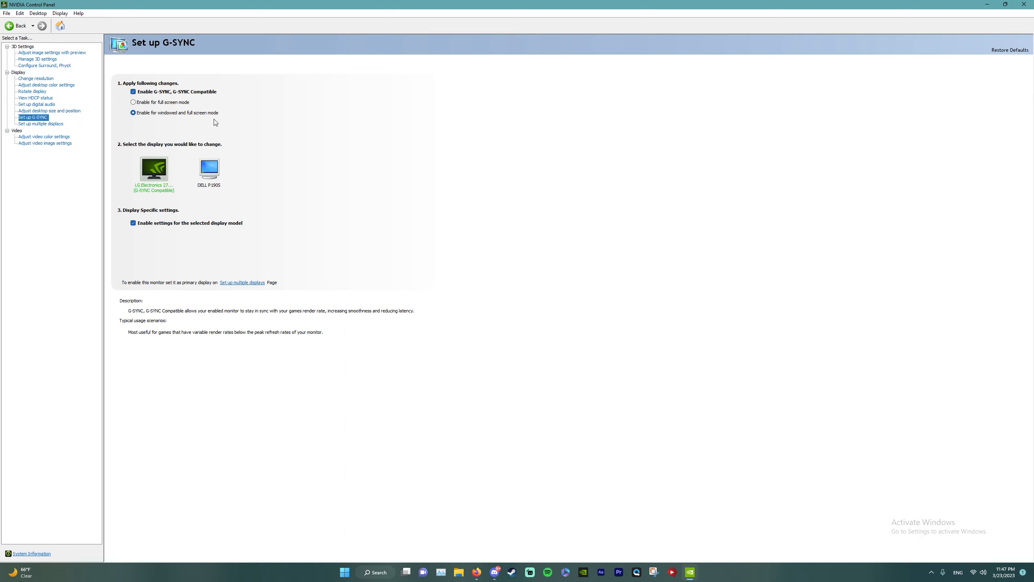
click(210, 184)
click(160, 189)
click(46, 124)
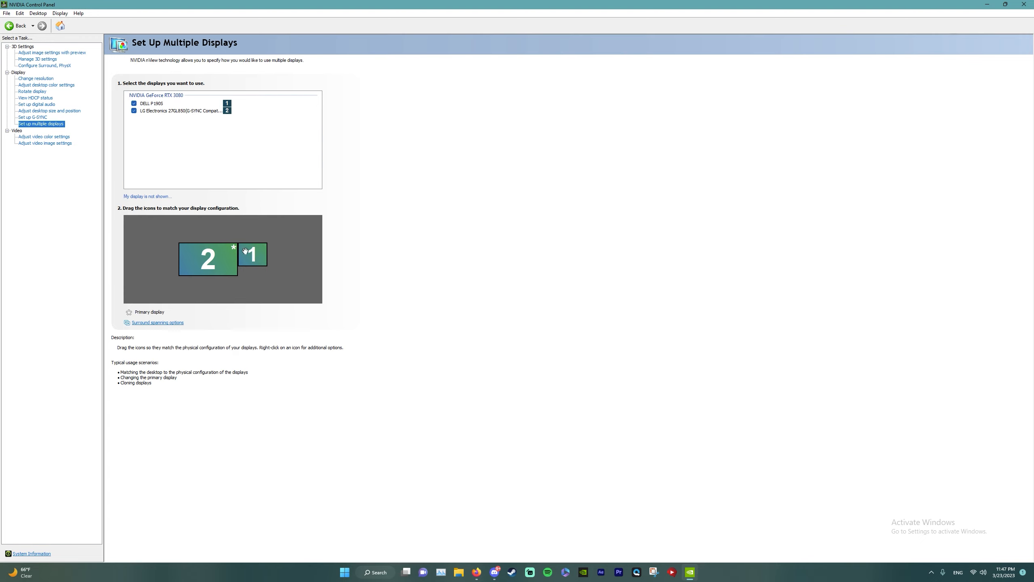
- Review the video color settings for color, gamma and dynamic range, including those of the DELL P190S display
click(44, 137)
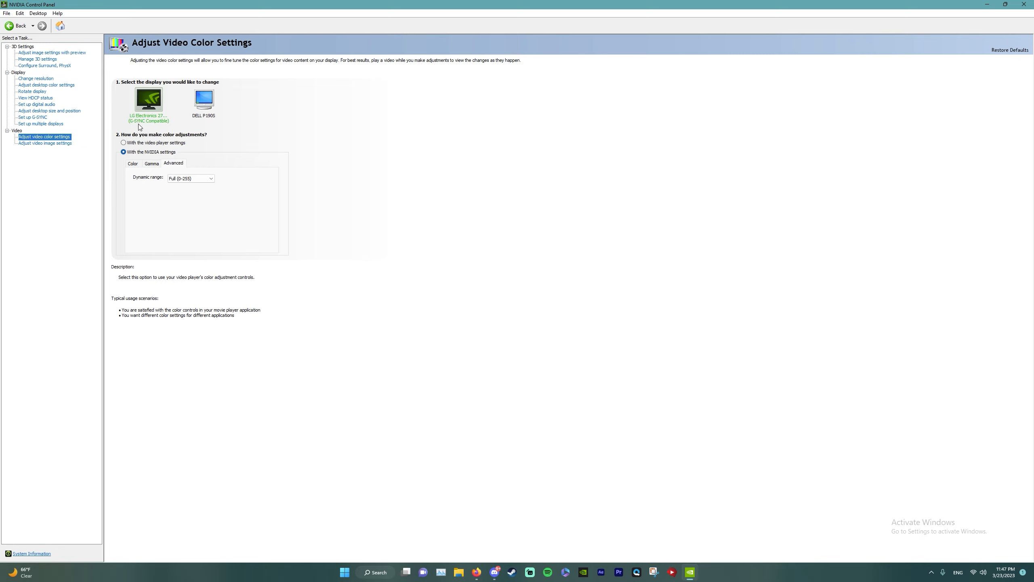
click(133, 163)
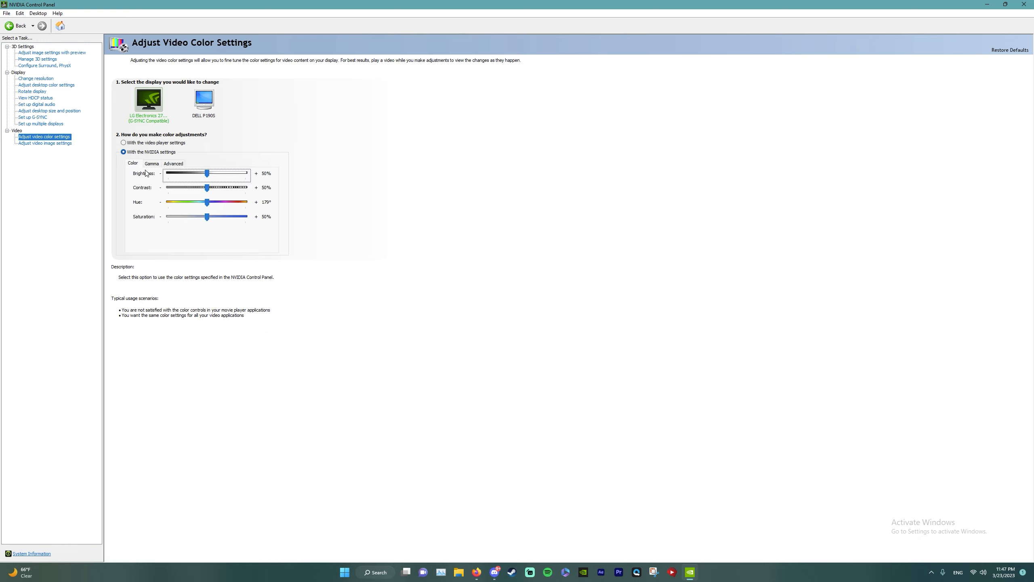
click(151, 164)
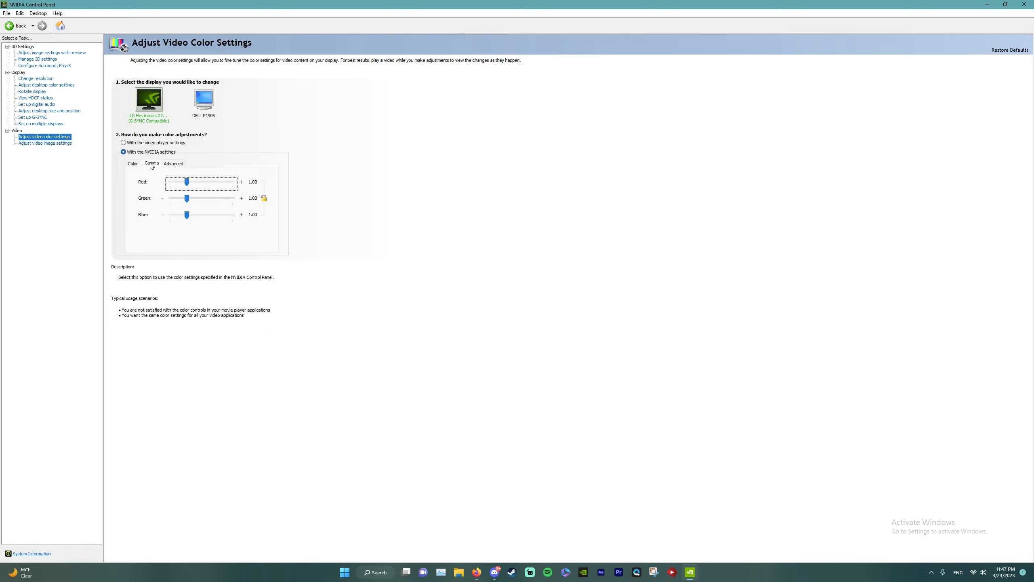
click(174, 163)
click(211, 179)
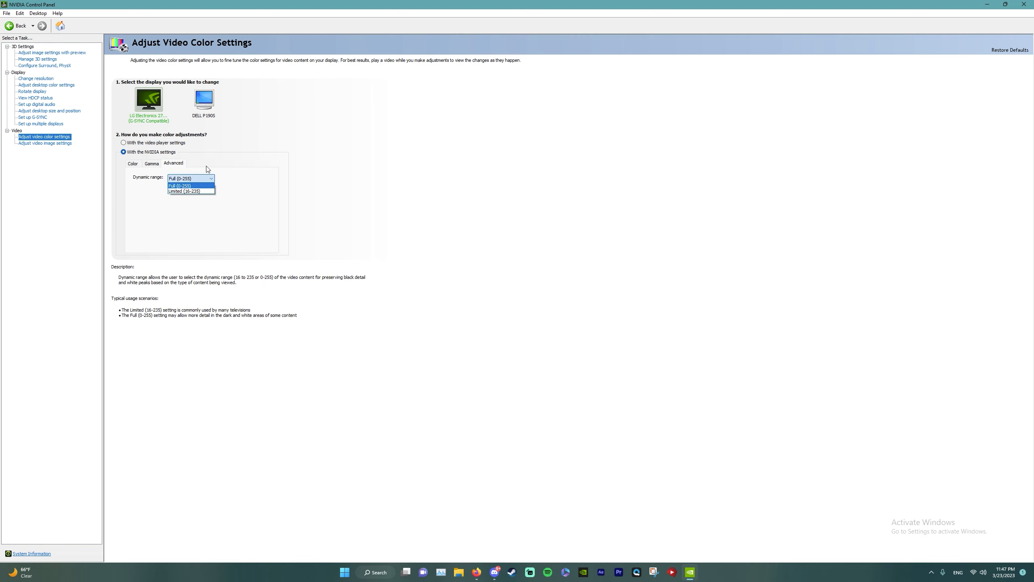
click(221, 156)
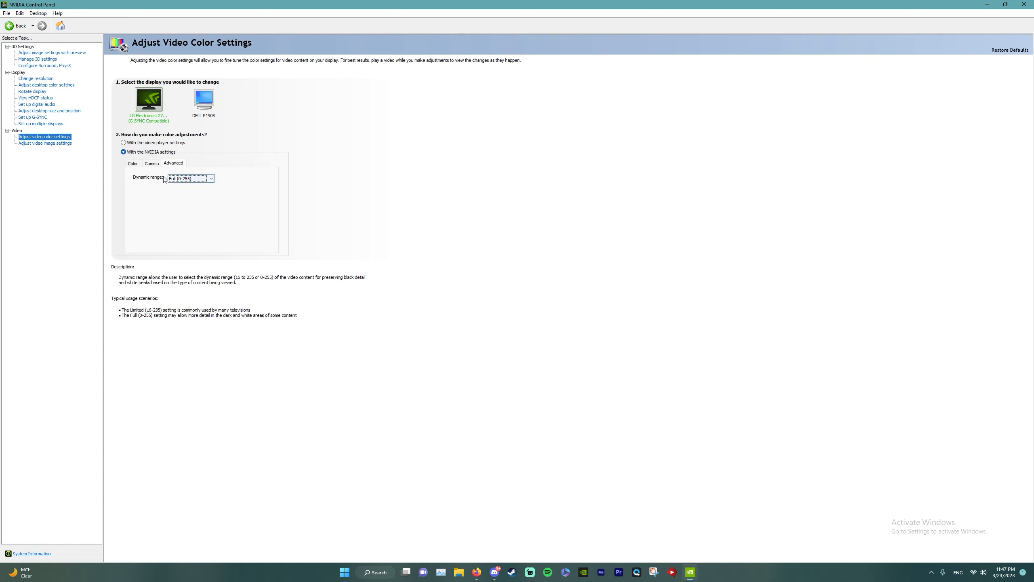
click(208, 116)
- Review the video image settings, select the DELL P190S display, and bring the Firefox window with the postfx.png screenshot into view
click(45, 143)
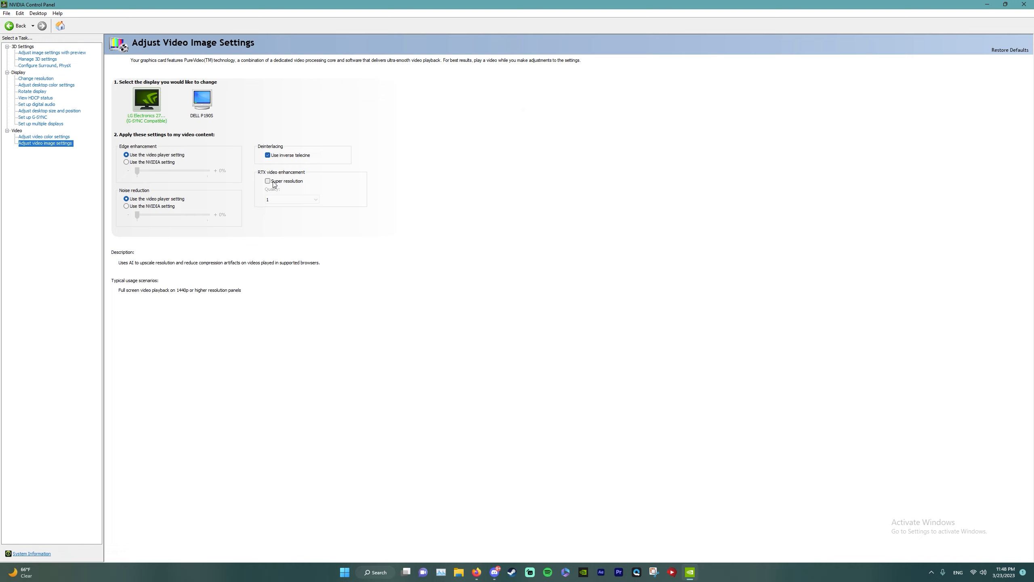
click(205, 116)
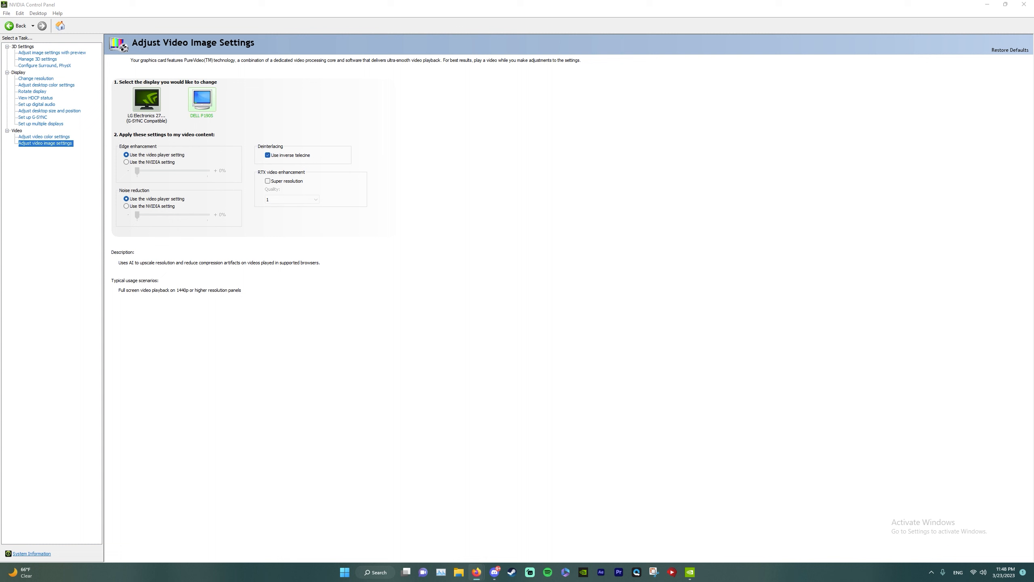
drag(1033, 11, 596, 75)
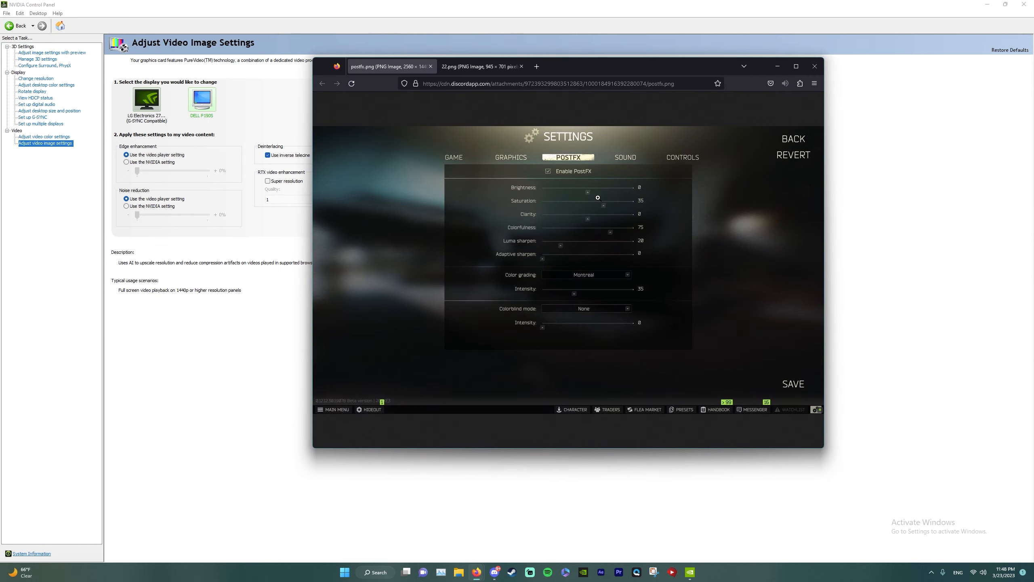